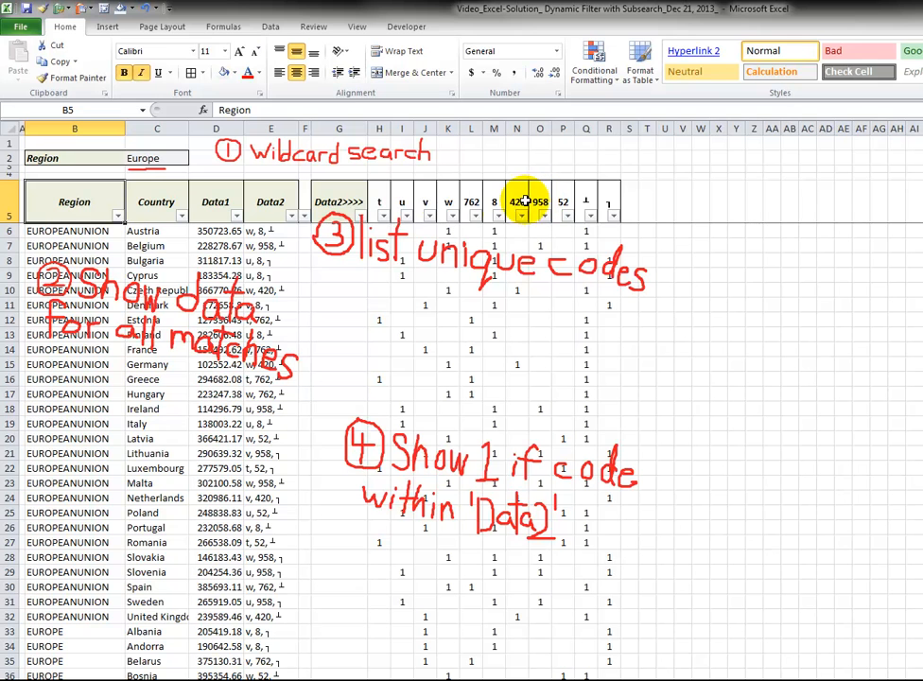
left_click(271, 128)
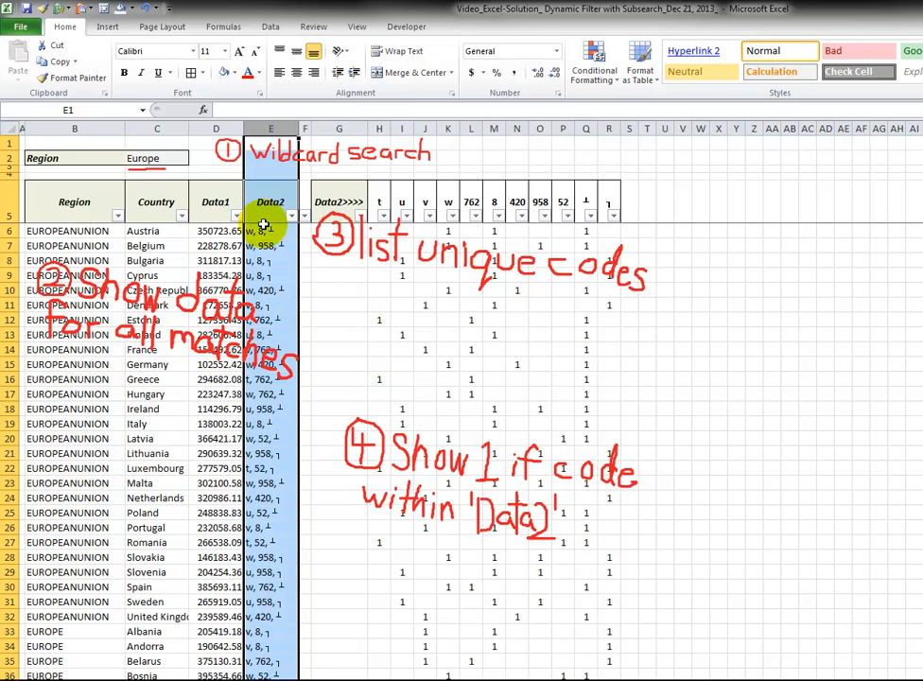
left_click(265, 194)
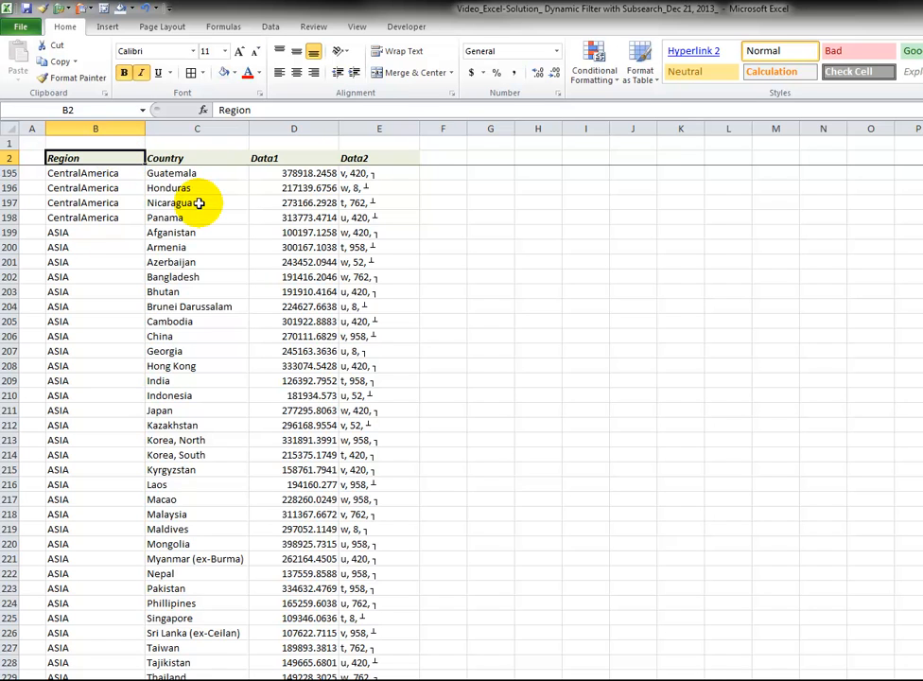
- Insert a PivotTable on a new worksheet from the whole country data range B2:E233
key("ctrl+a")
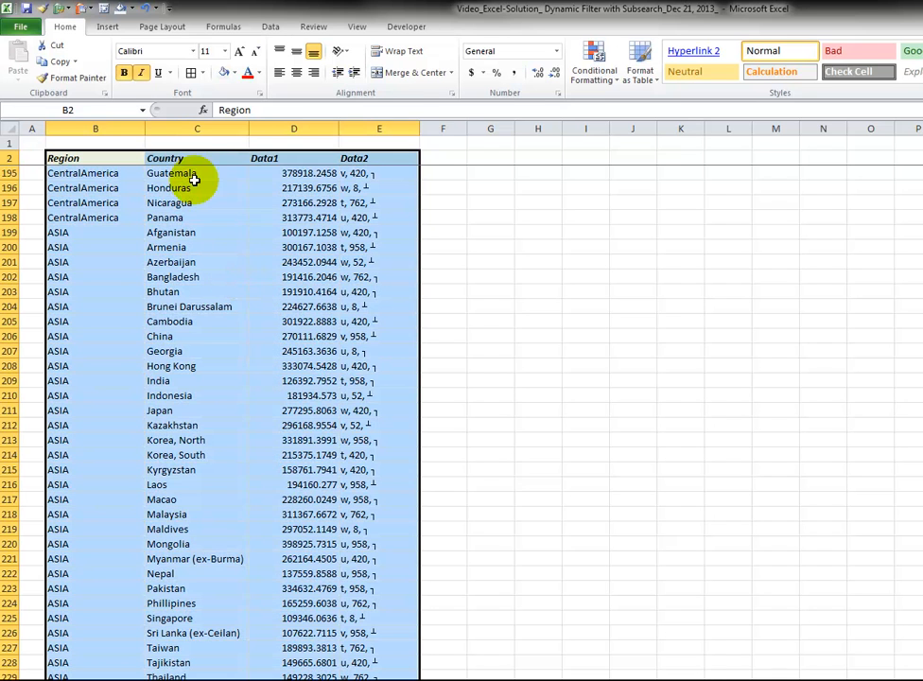
left_click(107, 26)
left_click(21, 59)
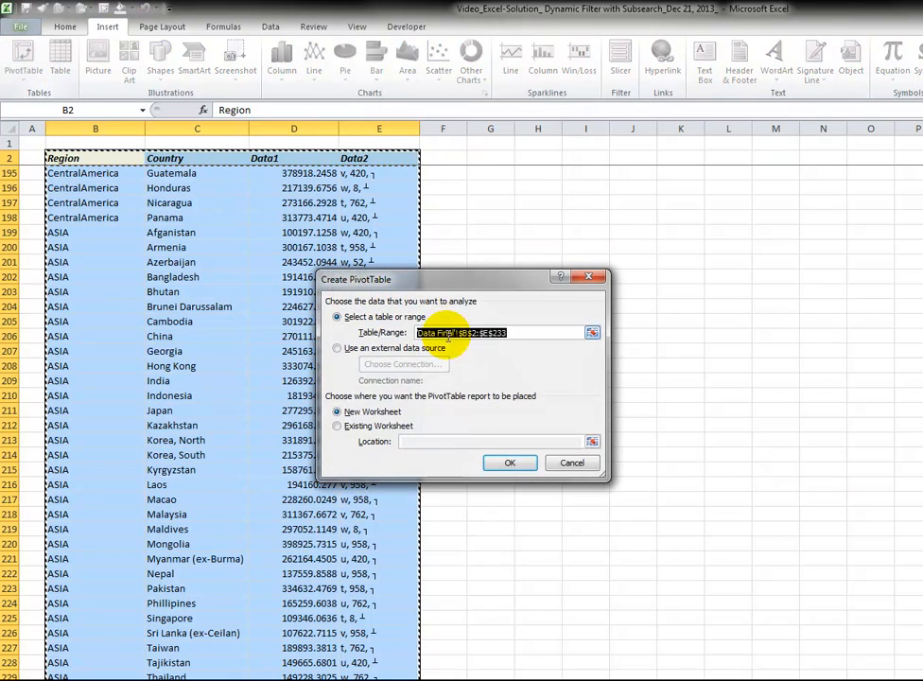
left_click(501, 462)
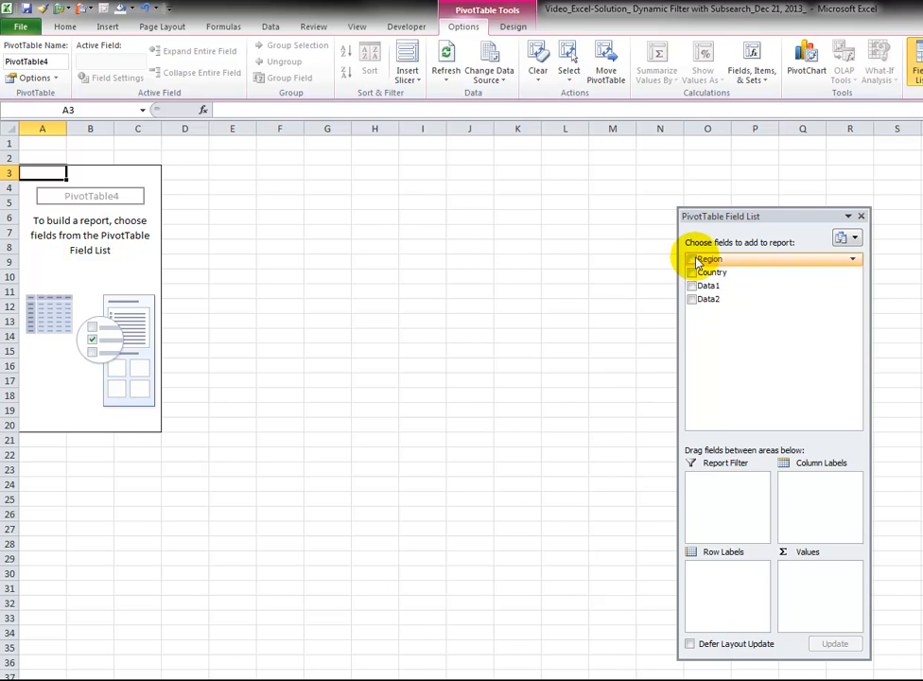
- Add Region, Country, Data1 and Data2 to the PivotTable, placing all four as row labels with Data1 above Data2
left_click(693, 259)
left_click(694, 272)
left_click(693, 286)
left_click(693, 299)
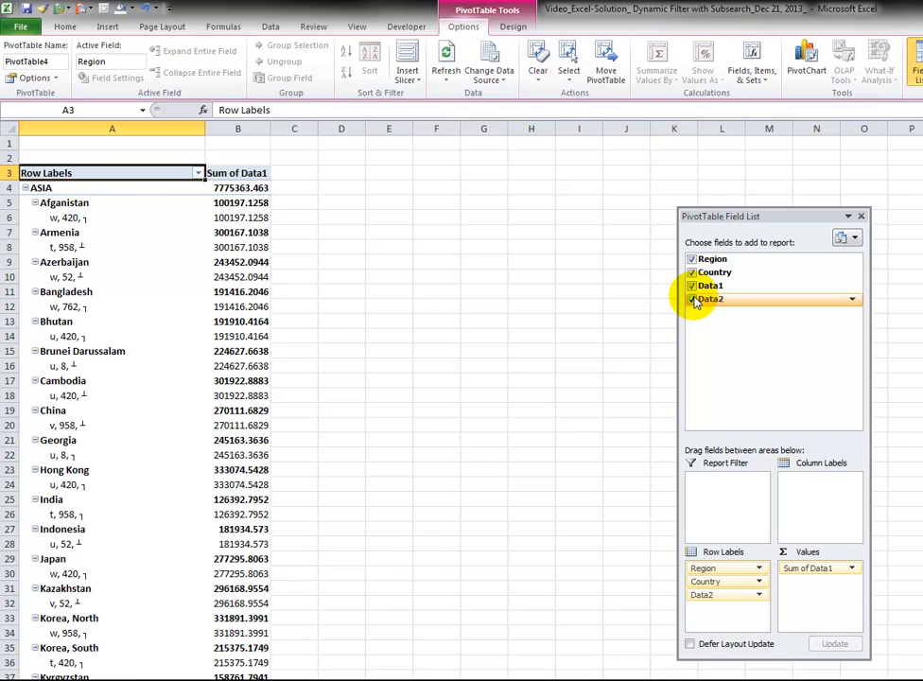
left_click_drag(754, 214, 422, 188)
left_click_drag(494, 543, 414, 570)
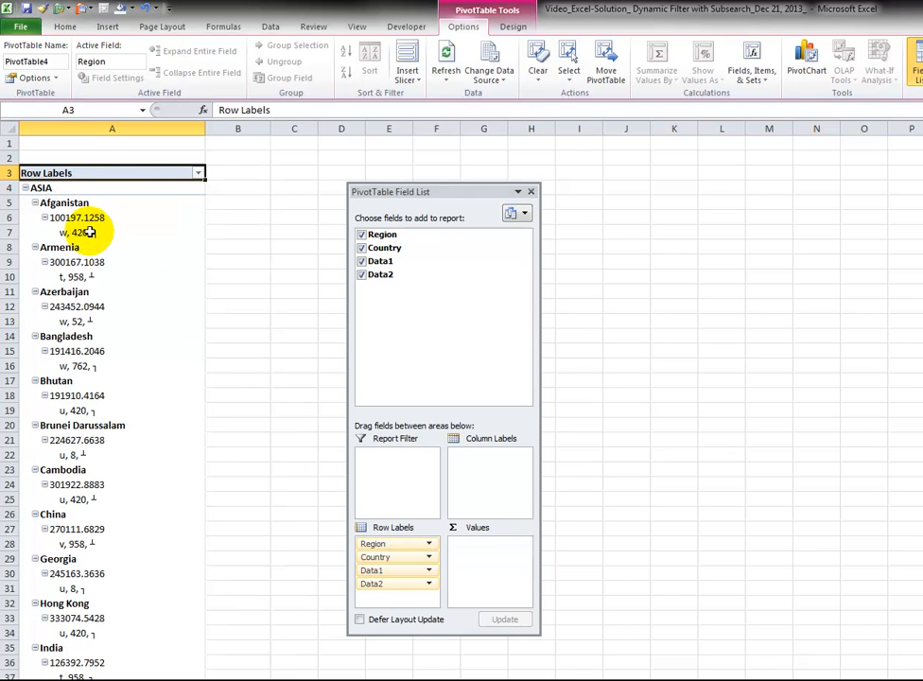
- Enable the classic PivotTable layout in the PivotTable display options
left_click(62, 187)
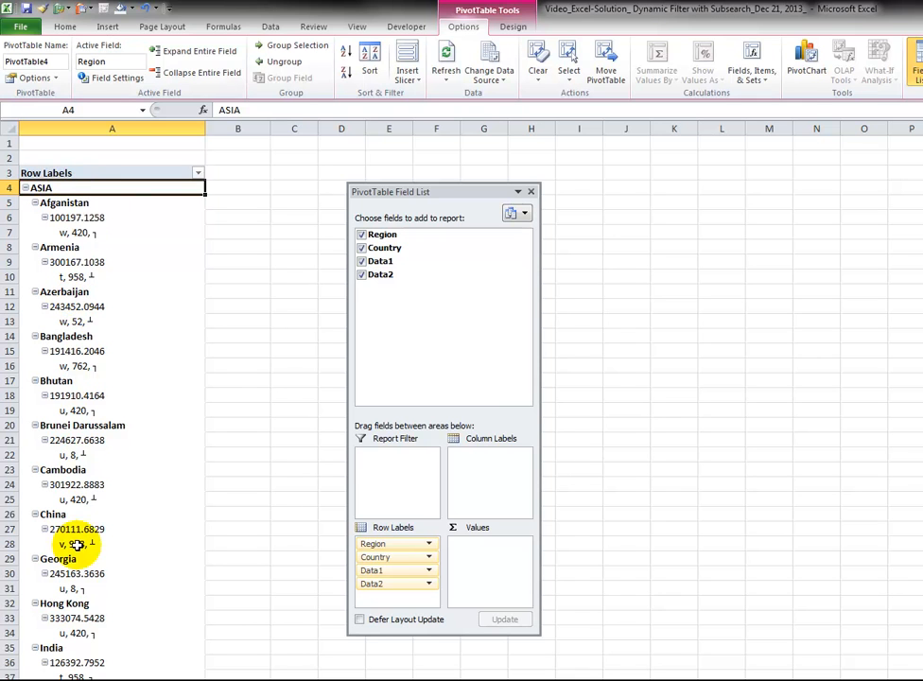
left_click(32, 76)
left_click(466, 254)
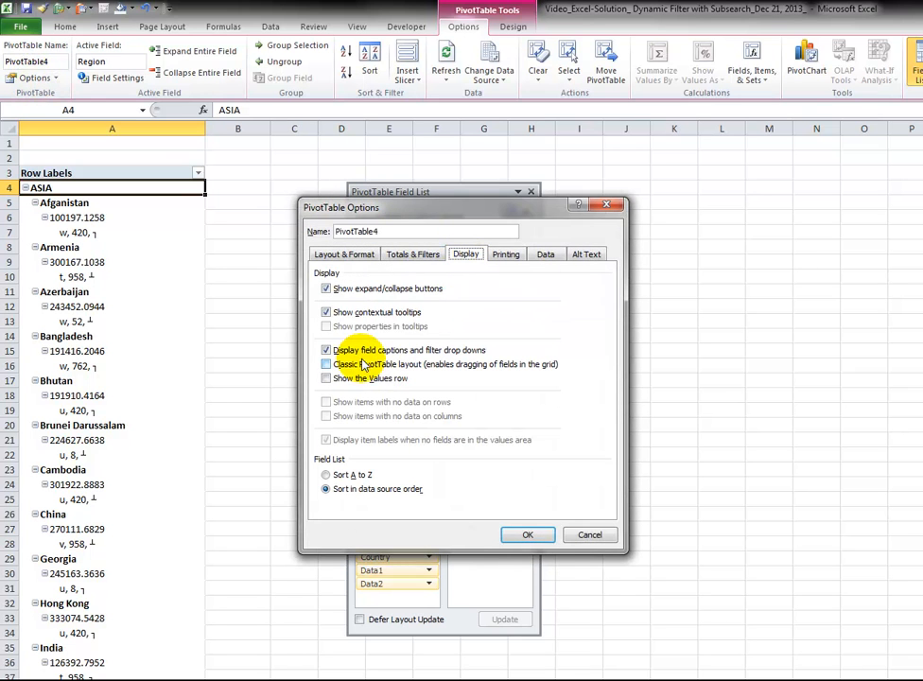
left_click(326, 364)
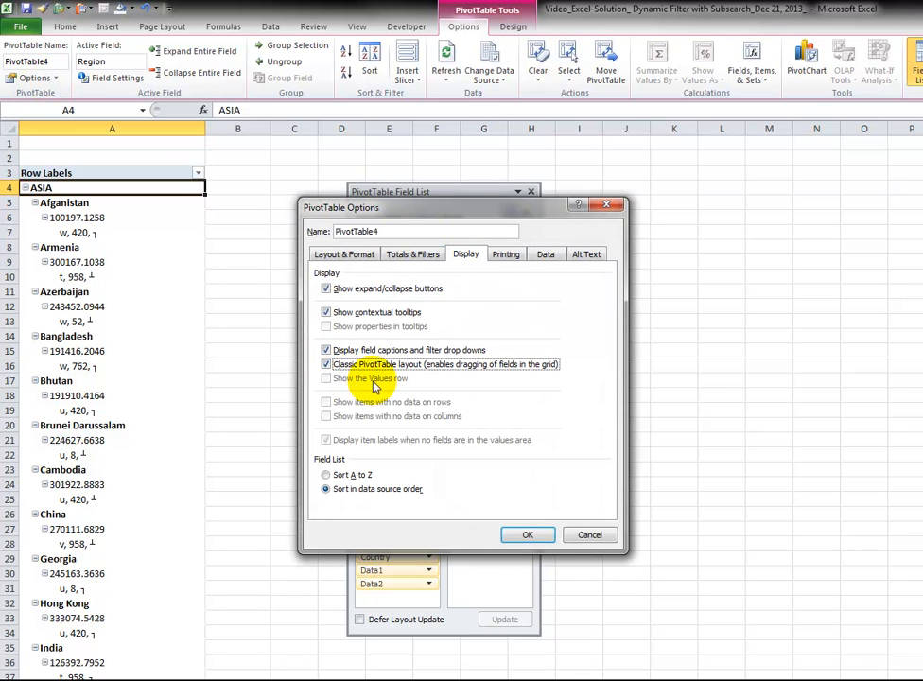
left_click(527, 534)
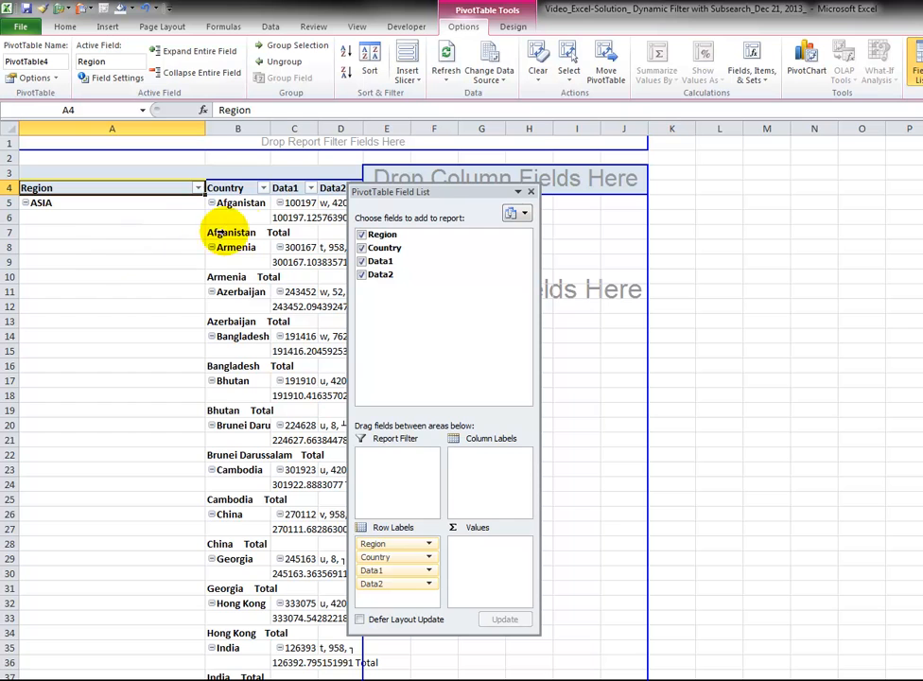
- Remove the Country and Data1 subtotals from the PivotTable
left_click(223, 232)
left_click(243, 232)
right_click(254, 234)
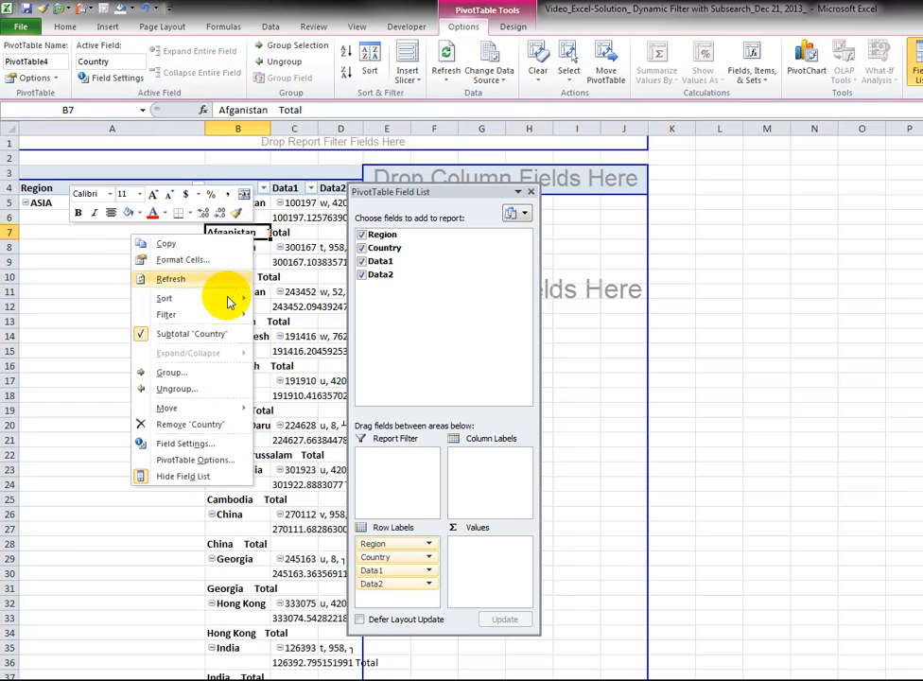
left_click(216, 332)
left_click_drag(406, 192, 608, 207)
left_click(316, 216)
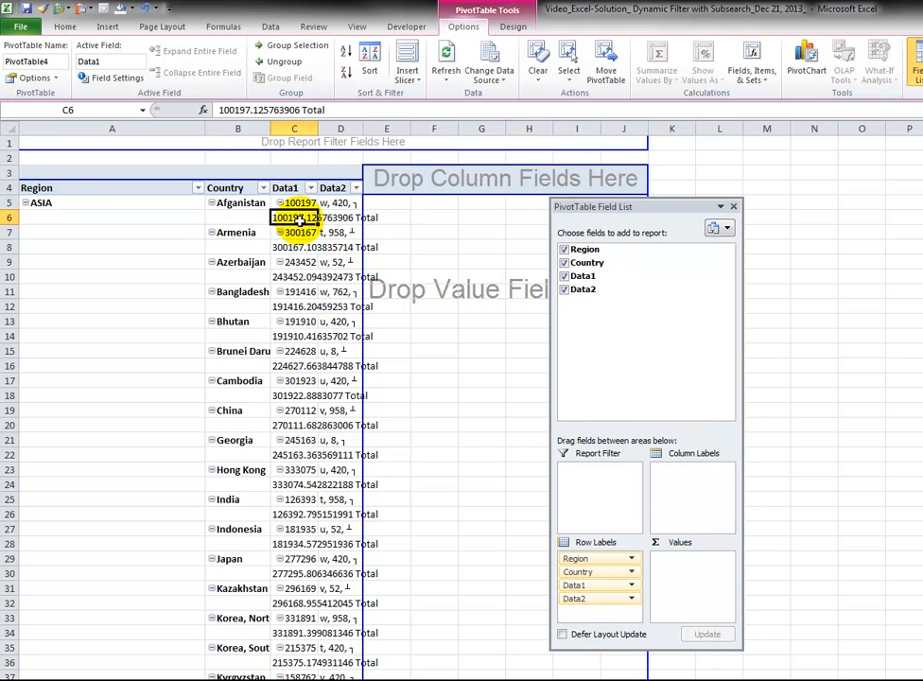
right_click(318, 209)
left_click(248, 319)
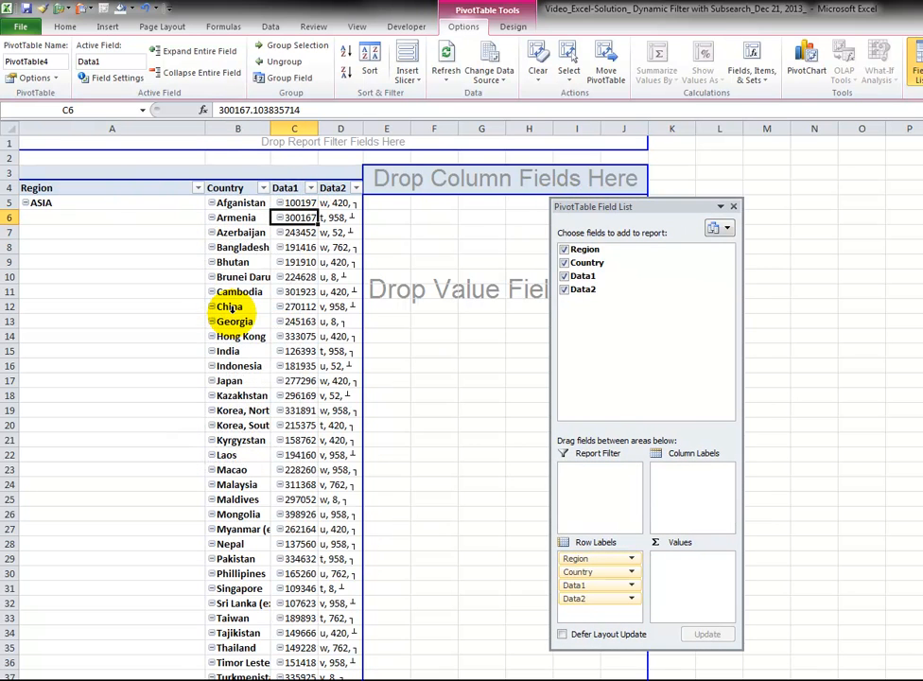
- Remove the Region subtotals from the PivotTable
left_click(111, 678)
scroll(121, 555, "down", 5)
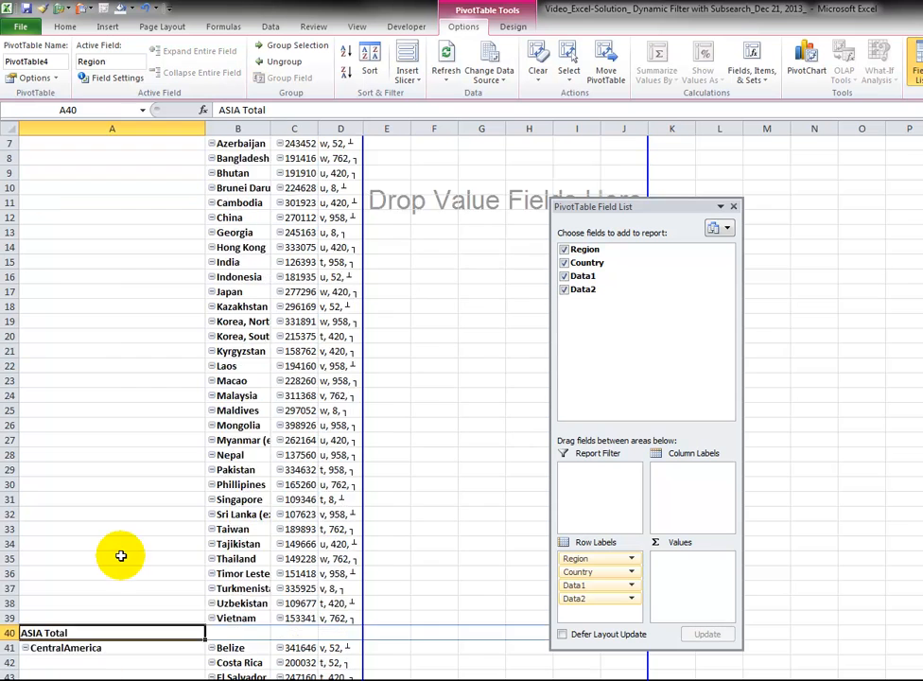
right_click(121, 501)
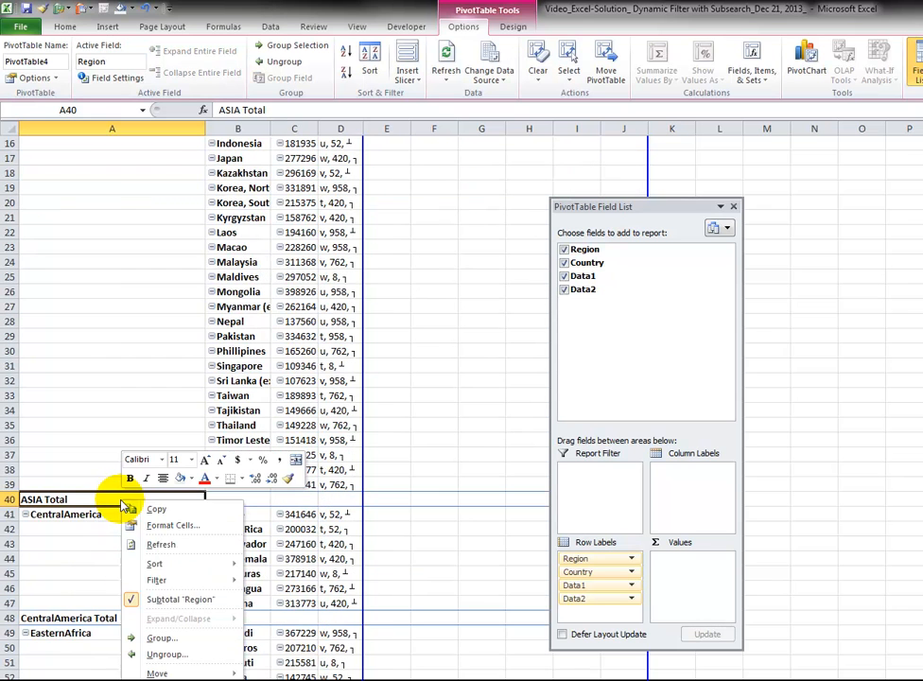
left_click(135, 603)
left_click(103, 365)
scroll(107, 367, "up", 5)
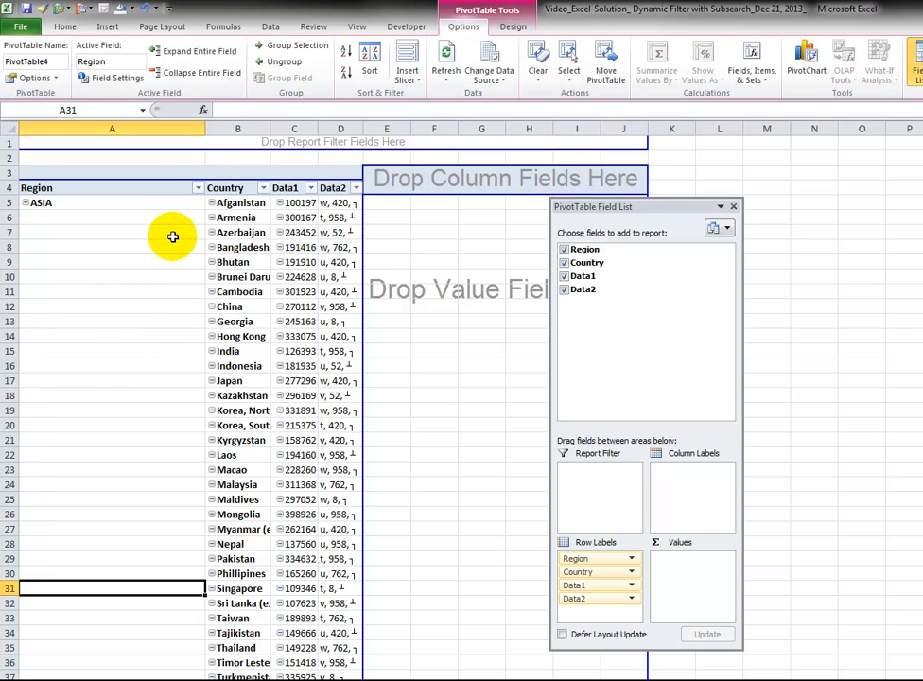
- Hide the empty columns E through M beside the PivotTable
left_click_drag(387, 128, 786, 132)
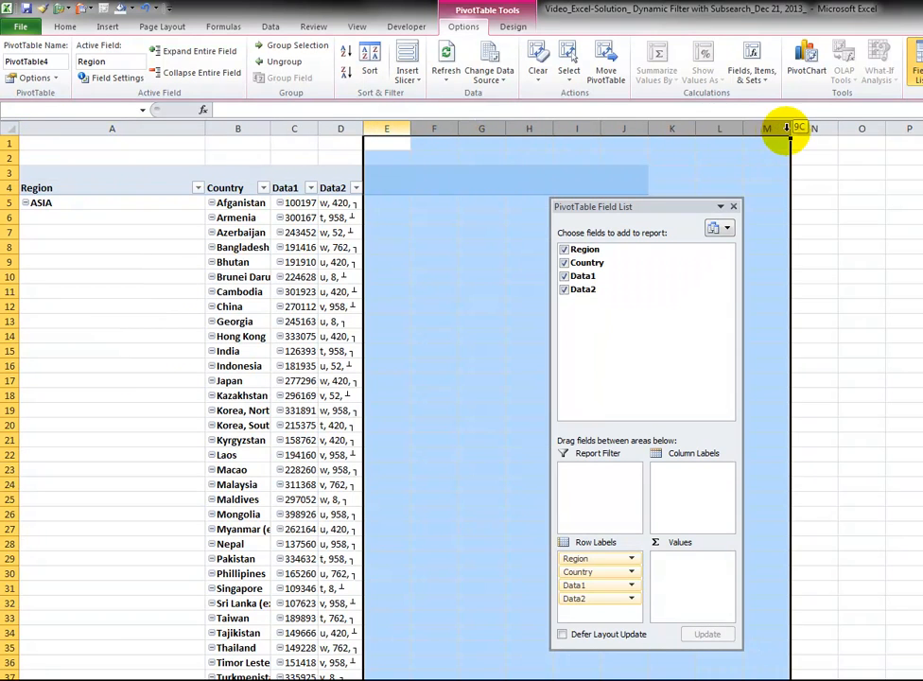
right_click(404, 128)
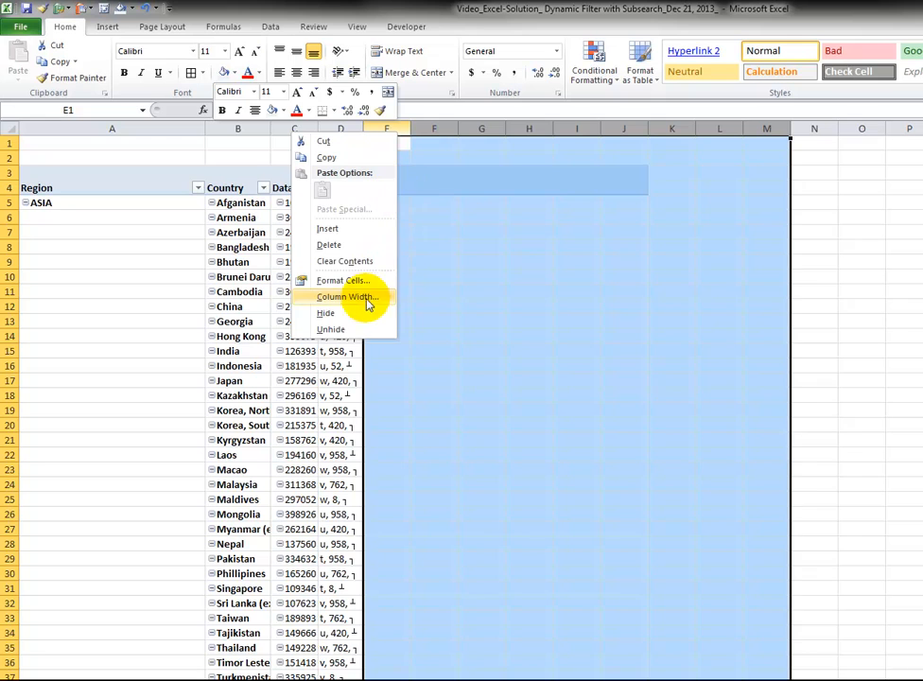
left_click(363, 313)
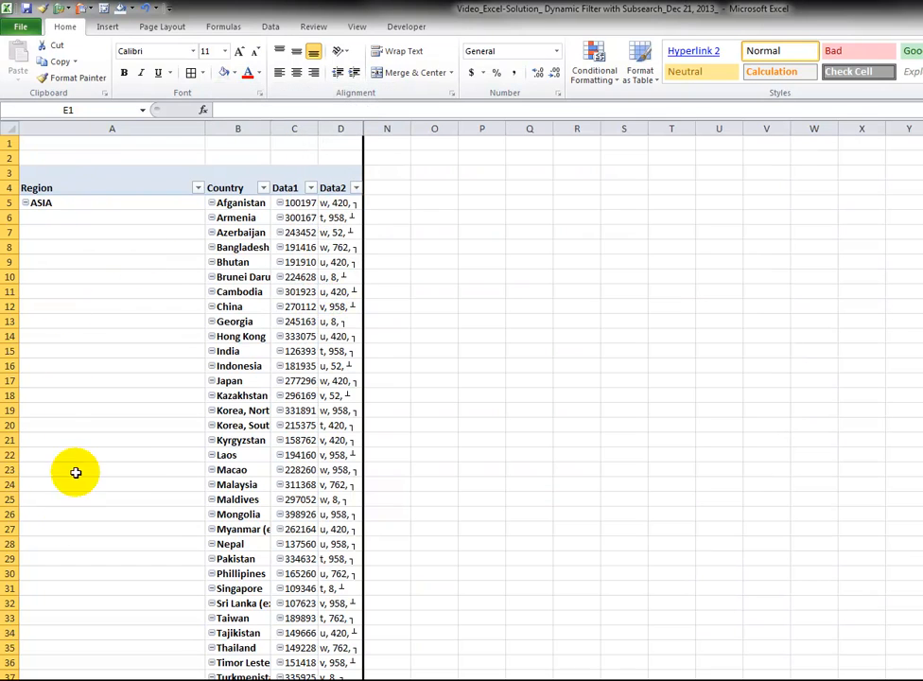
- Repeat all item labels in the PivotTable report layout and slightly widen the Data2 column
left_click(94, 274)
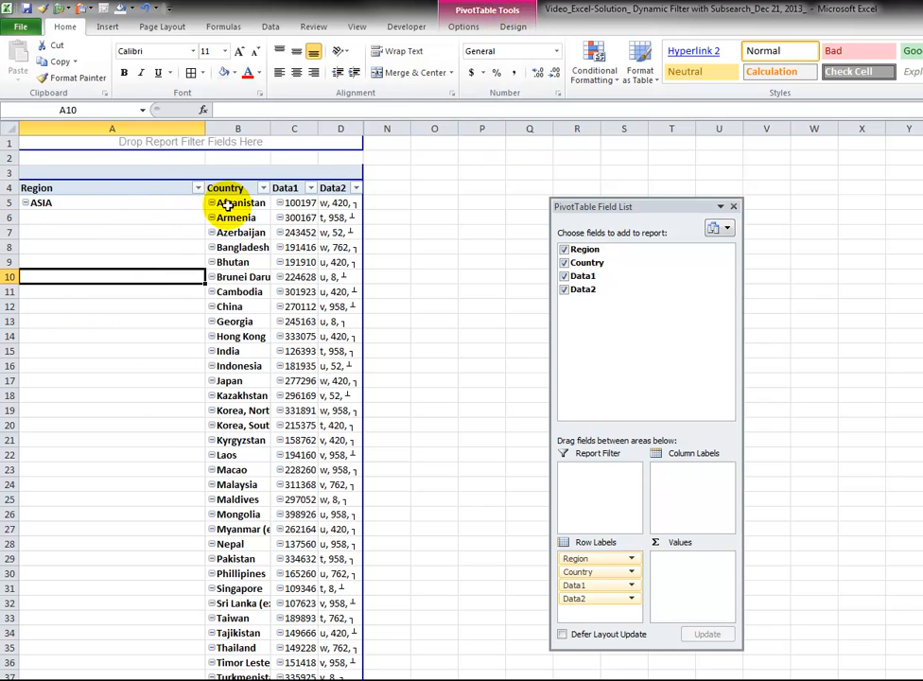
left_click(513, 27)
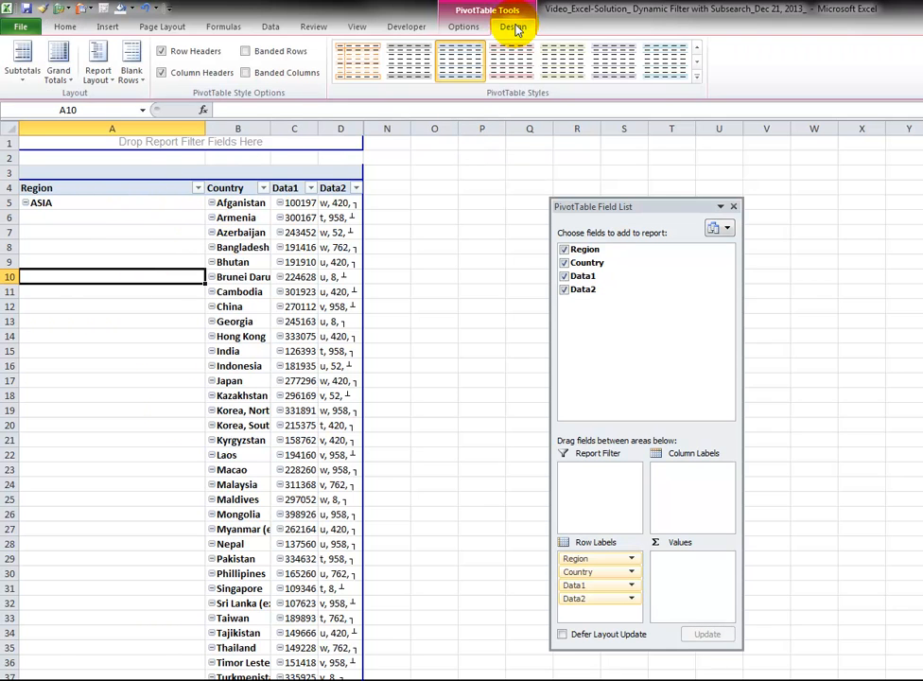
left_click(102, 73)
left_click(83, 204)
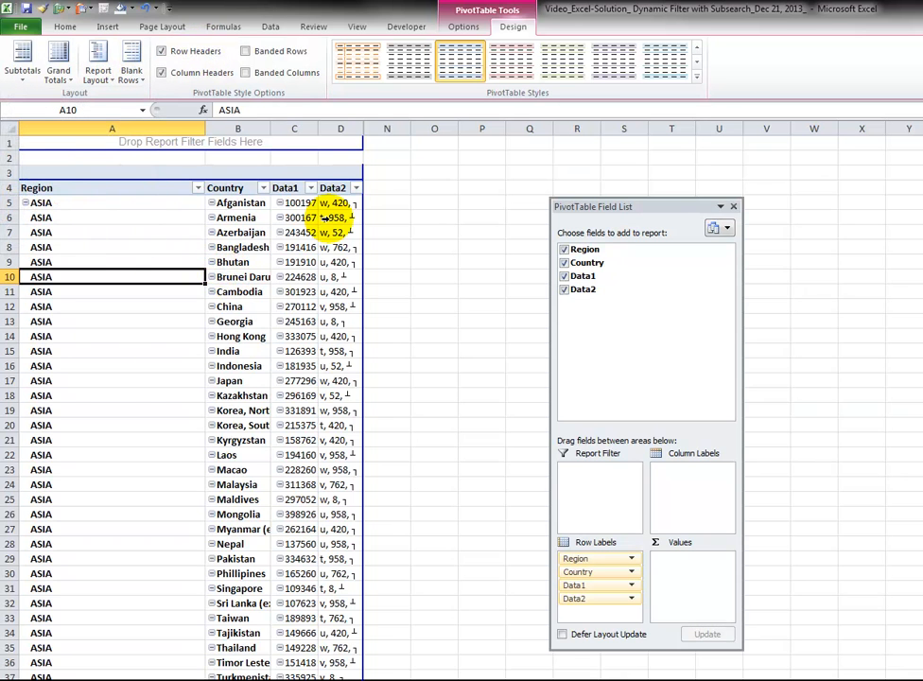
left_click_drag(363, 129, 379, 130)
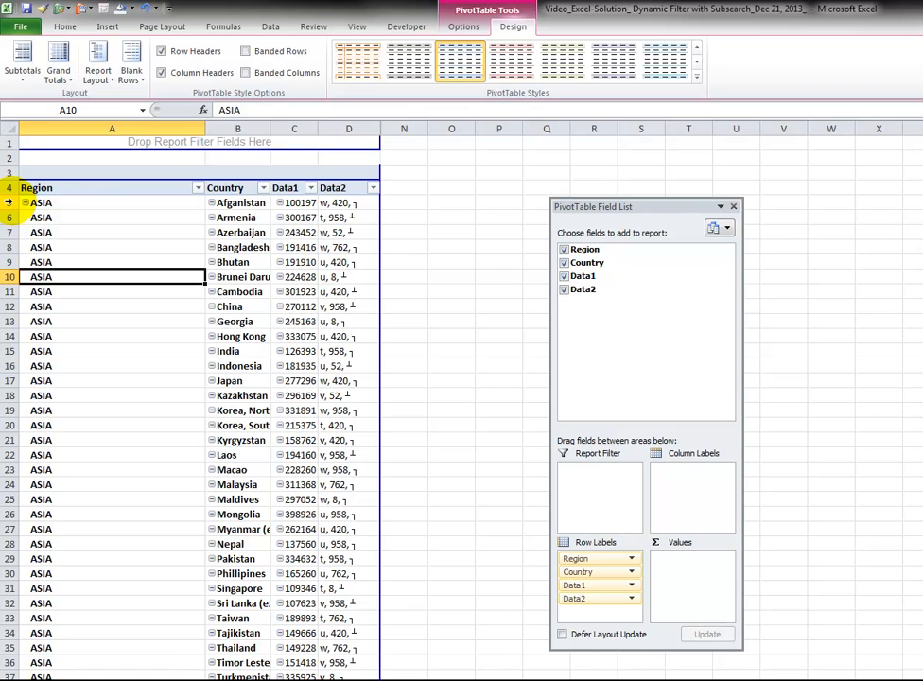
- Apply a label filter to Region for items containing "europe" and review the filtered rows
left_click(81, 188)
left_click(199, 189)
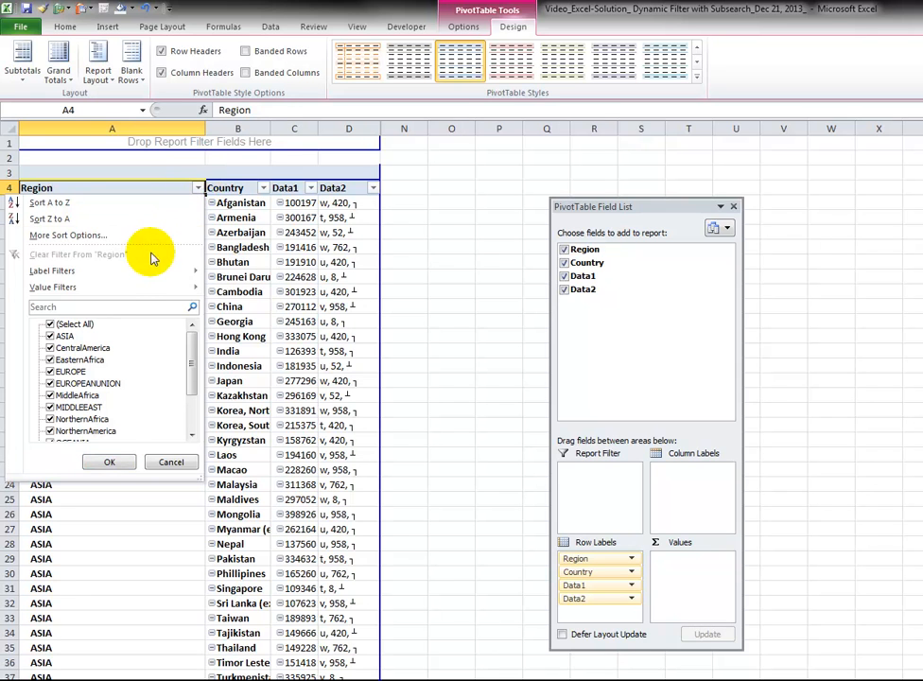
mouse_move(144, 279)
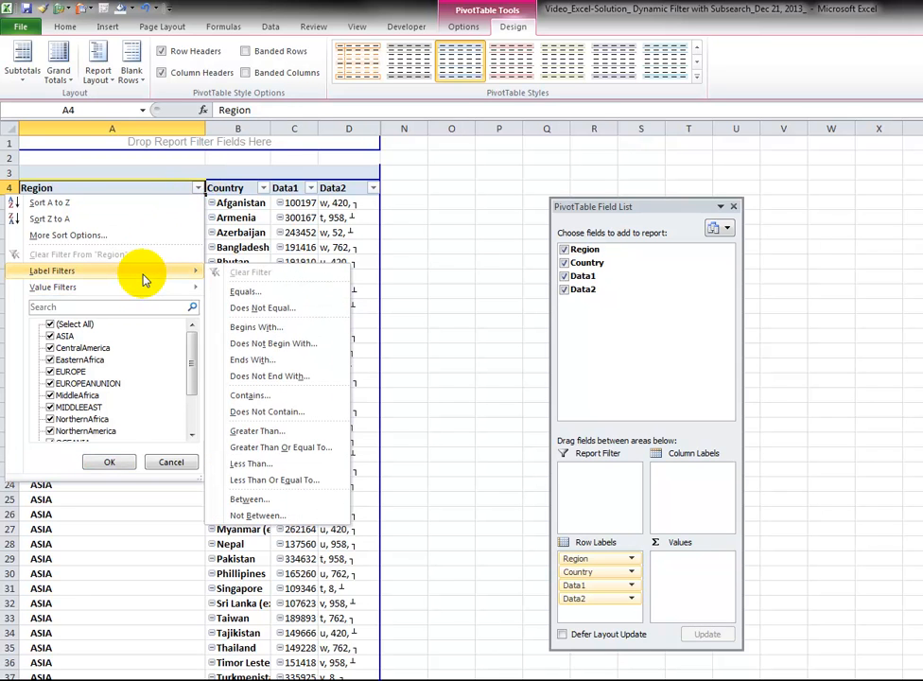
left_click(247, 395)
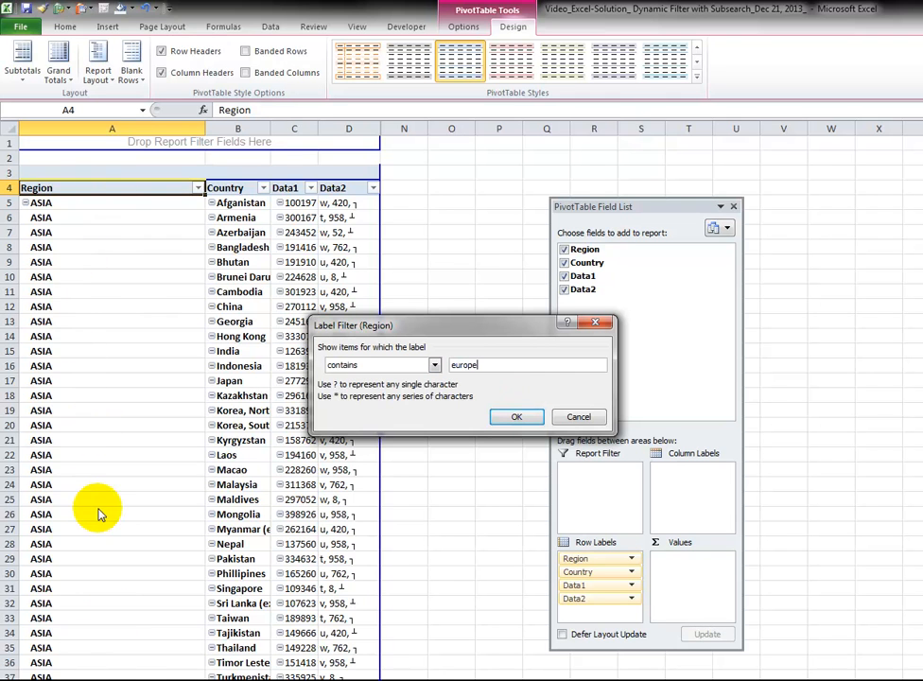
left_click(515, 417)
scroll(104, 282, "down", 4)
scroll(104, 282, "down", 6)
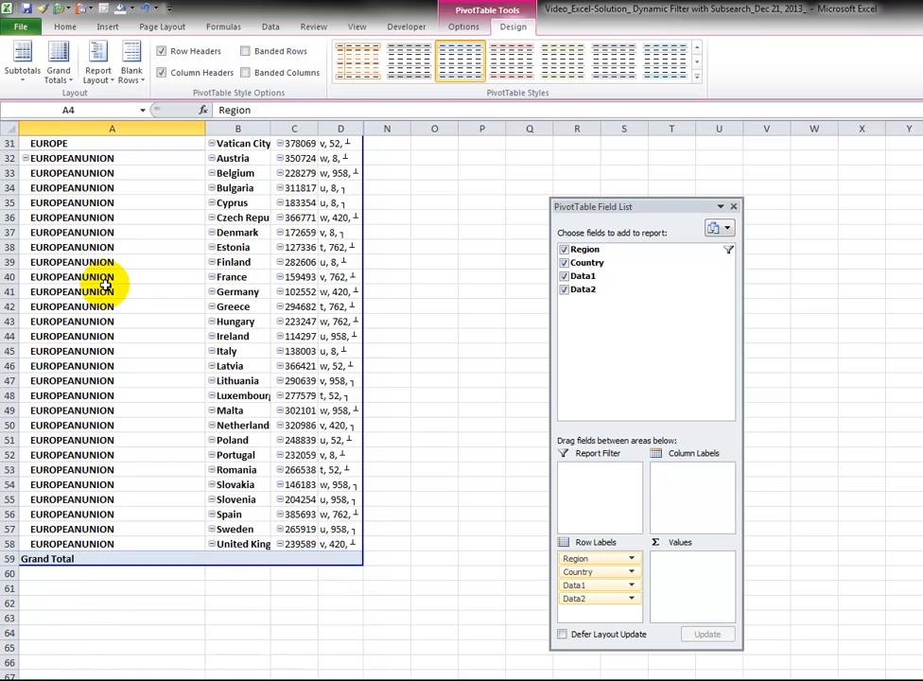
scroll(105, 282, "up", 7)
scroll(105, 284, "up", 3)
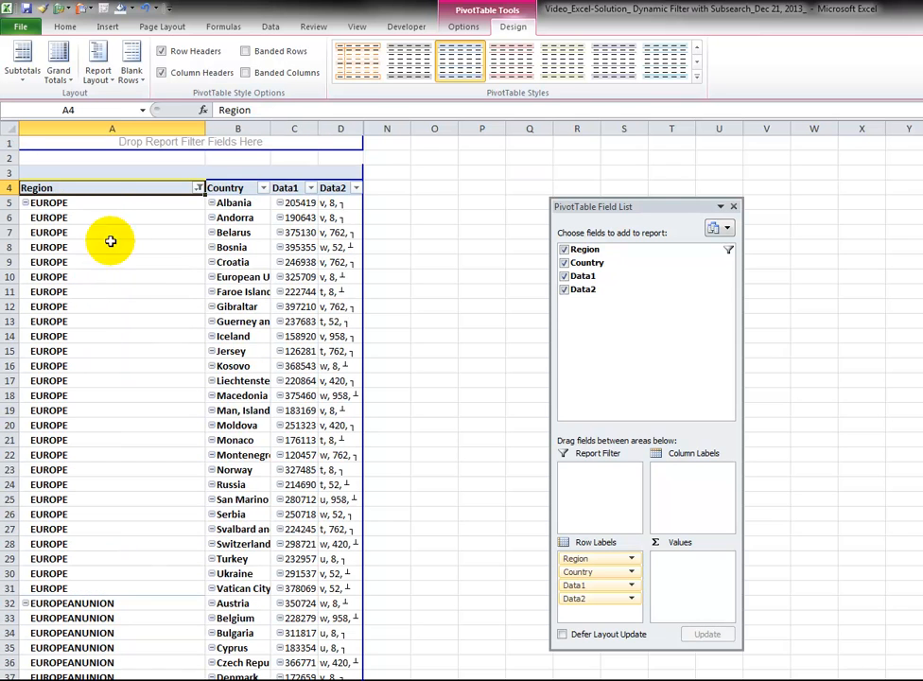
- Set the Region label filter to show items containing "america"
left_click(198, 189)
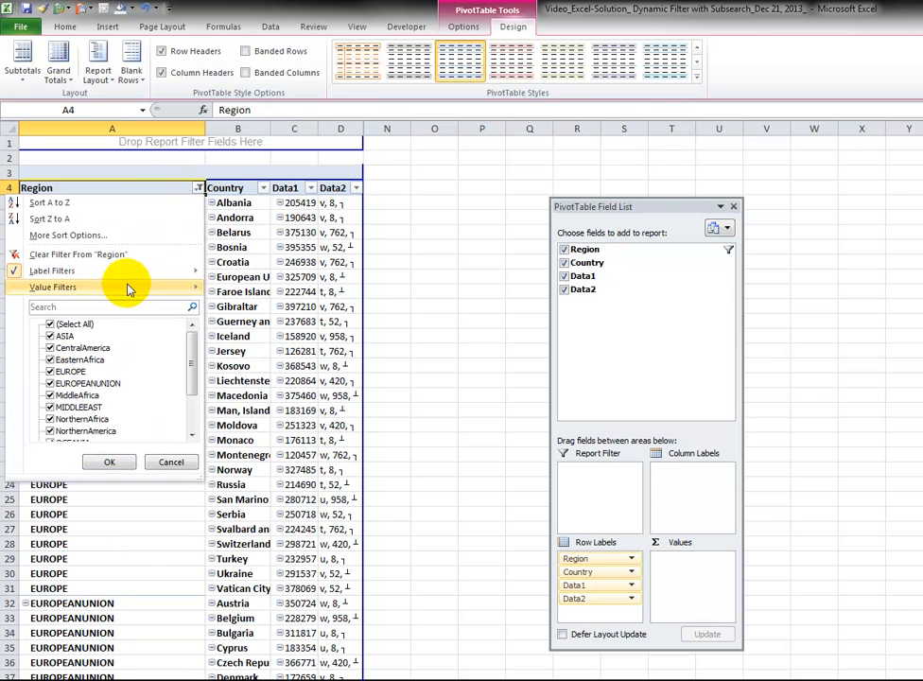
mouse_move(132, 272)
left_click(248, 395)
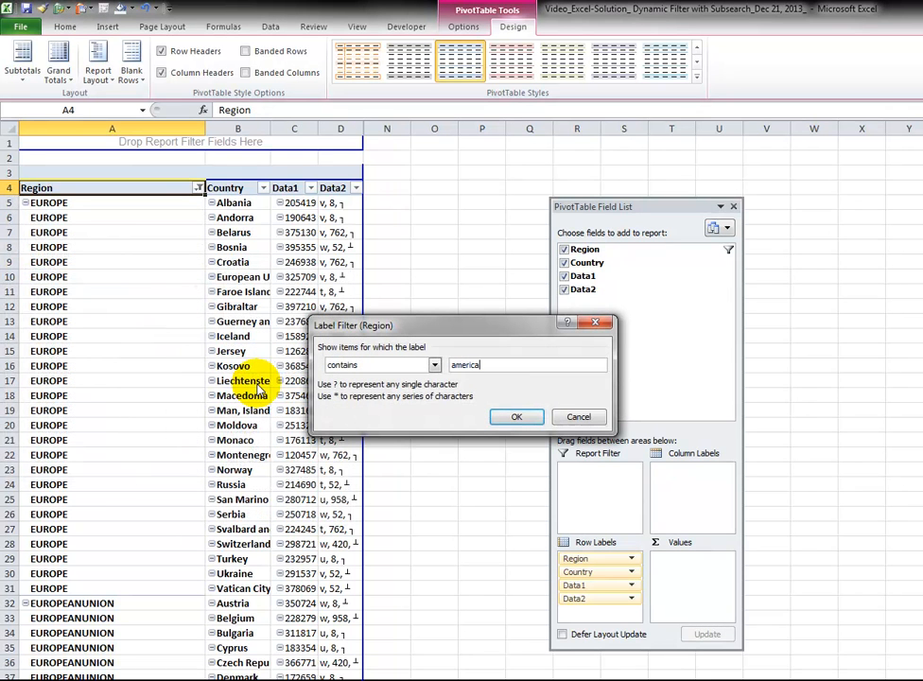
left_click(516, 416)
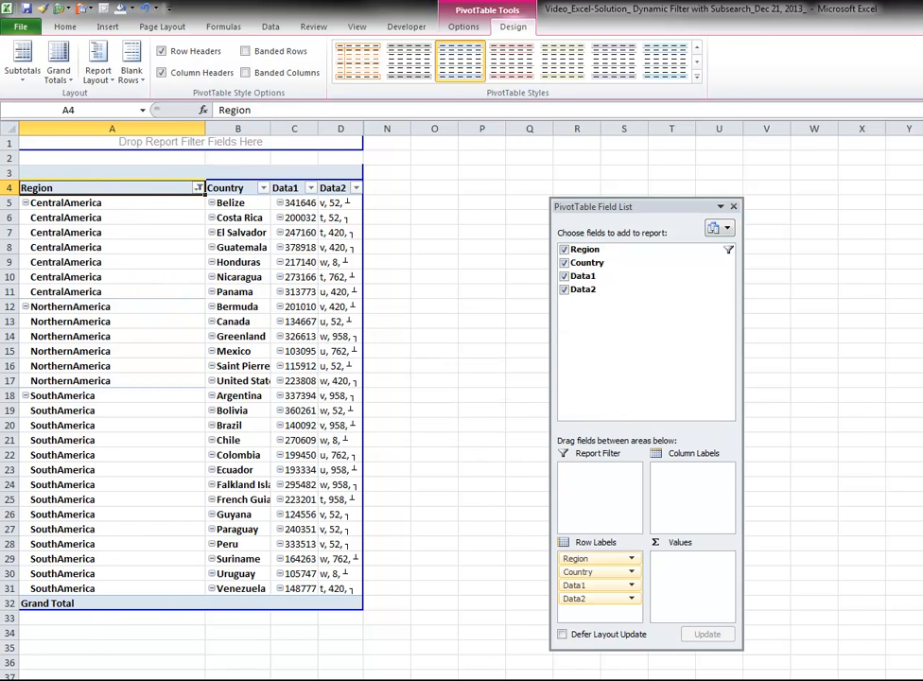
- Look at the source data sheet and return to the filtered PivotTable
key("ctrl+Page_Down")
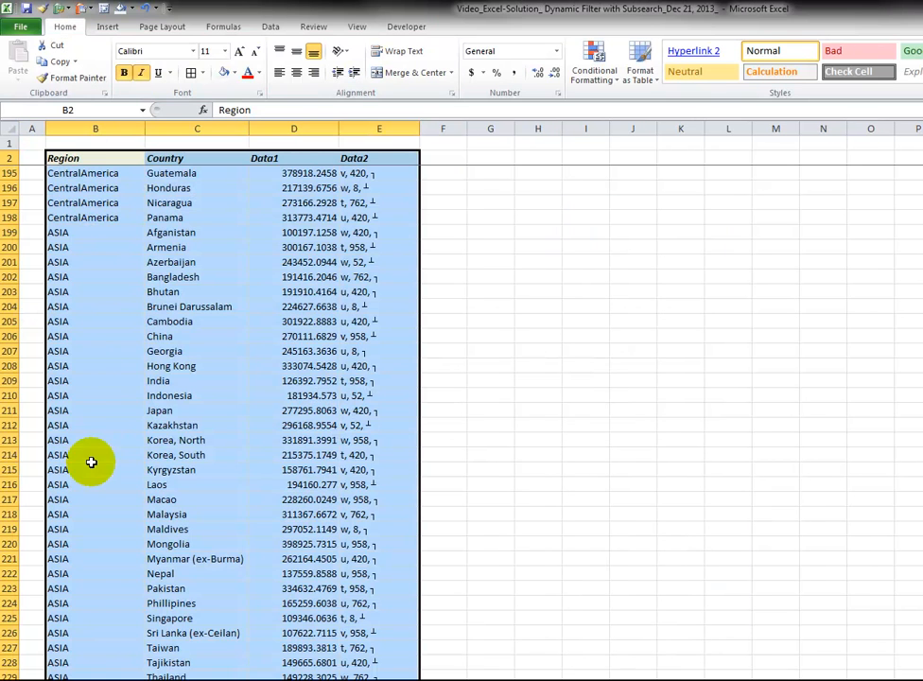
key("ctrl+Page_Up")
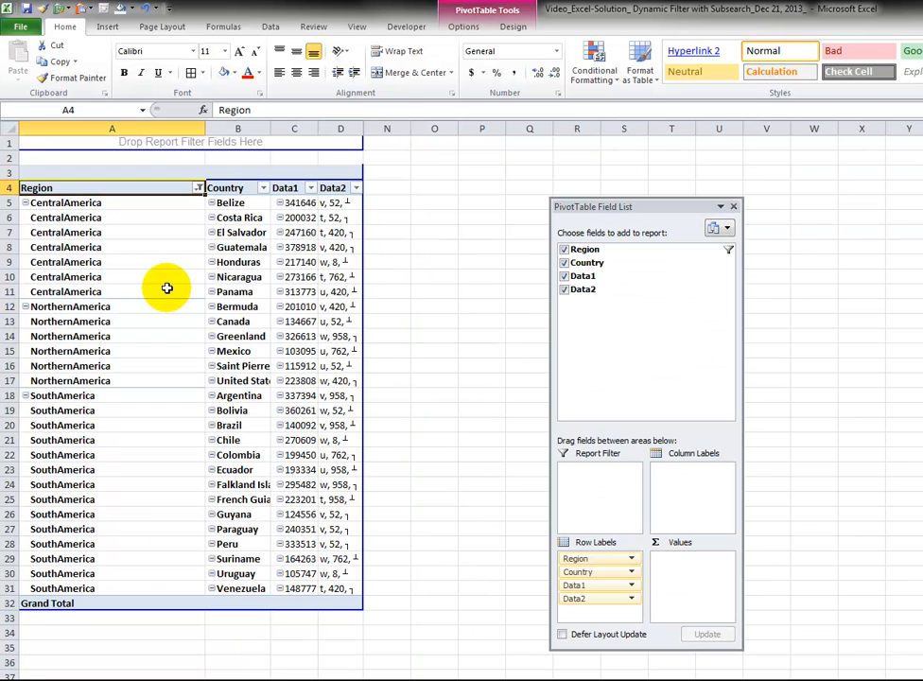
left_click(150, 243)
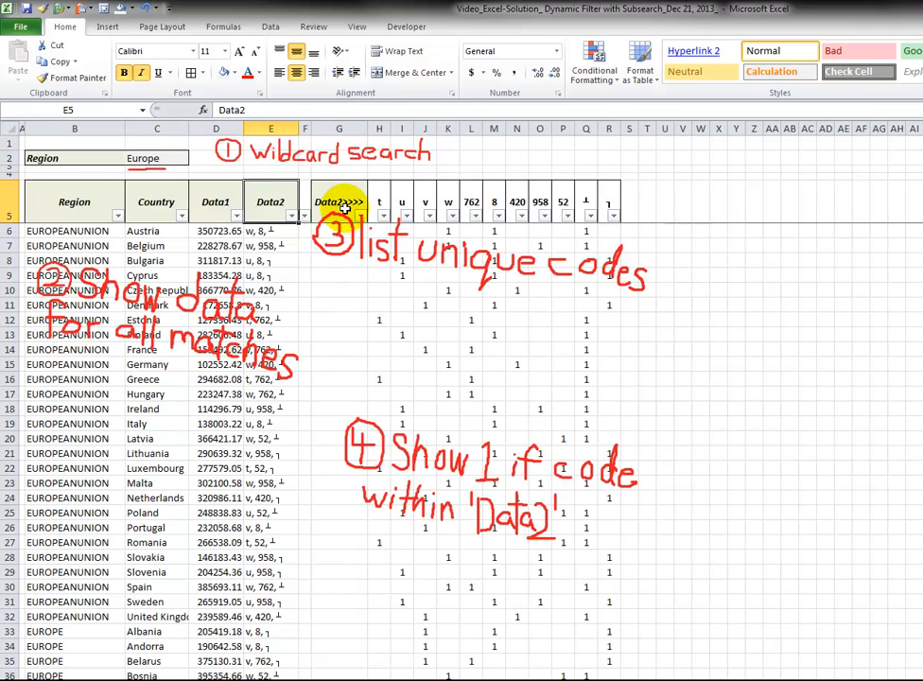
- Add the "Data2>>>>" header in cell N4 beside the PivotTable and widen column N to fit it
left_click(332, 201)
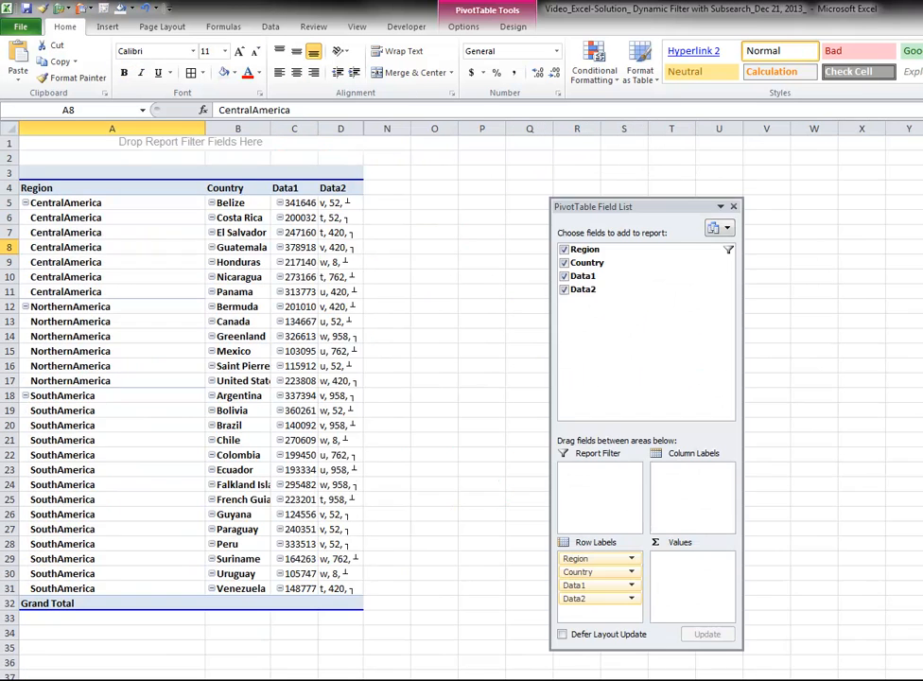
left_click(384, 188)
type("Data2>>>>")
left_click_drag(410, 128, 433, 128)
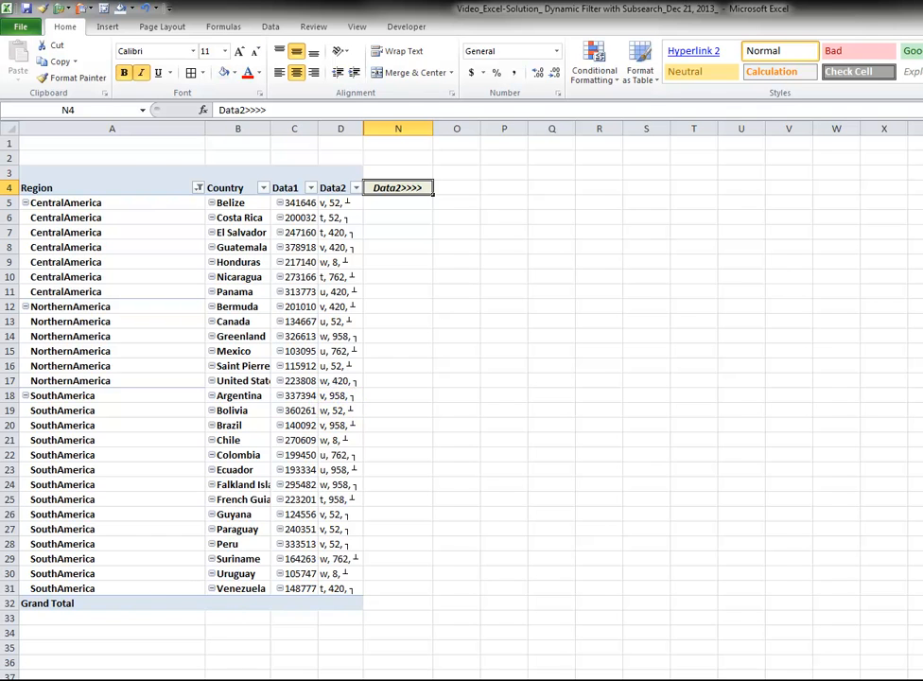
- Duplicate the source data sheet's Data2 column E into column G
key("ctrl+Page_Down")
left_click(378, 128)
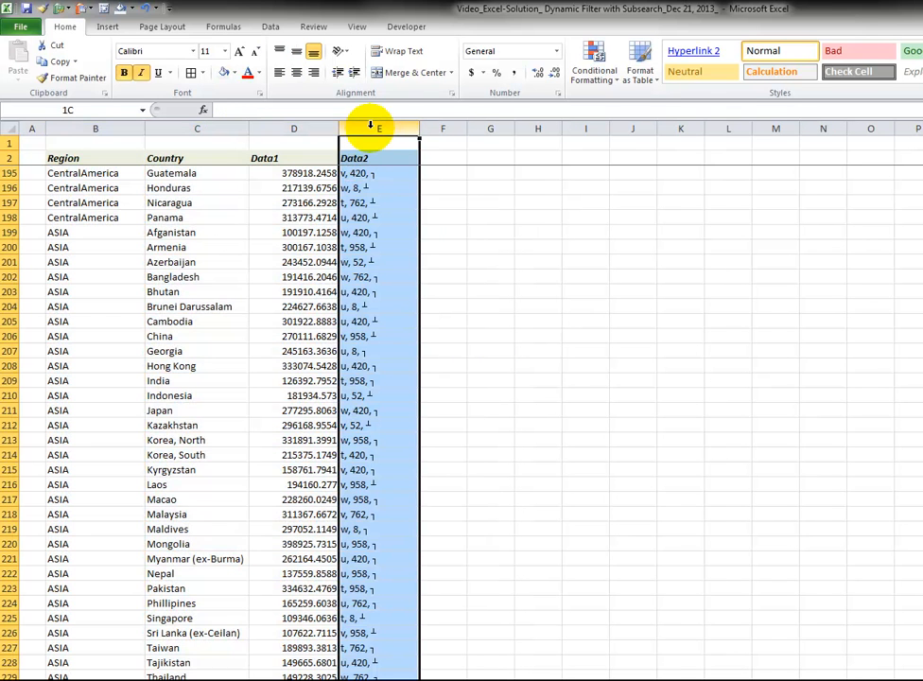
key("ctrl+c")
left_click(489, 130)
key("ctrl+v")
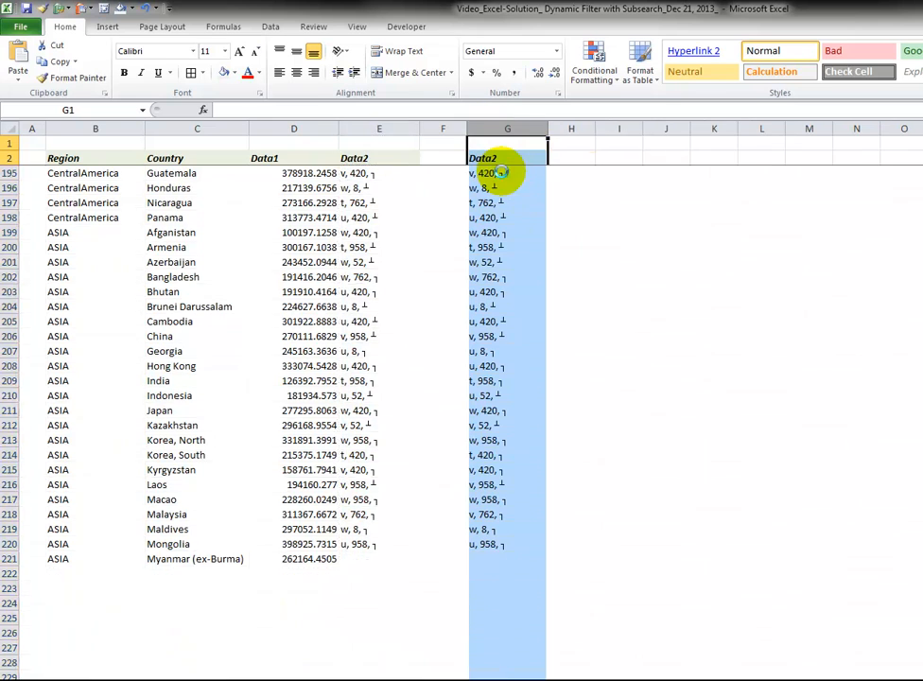
- Split the Data2 codes in column G into separate columns with Text to Columns, using comma as the only delimiter
left_click(505, 159)
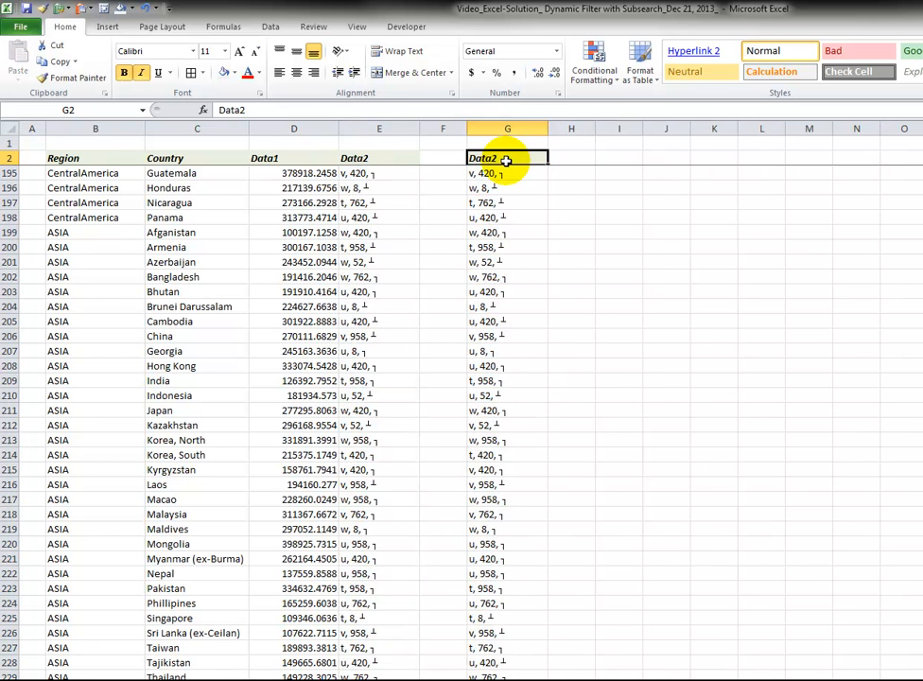
key("ctrl+shift+Down")
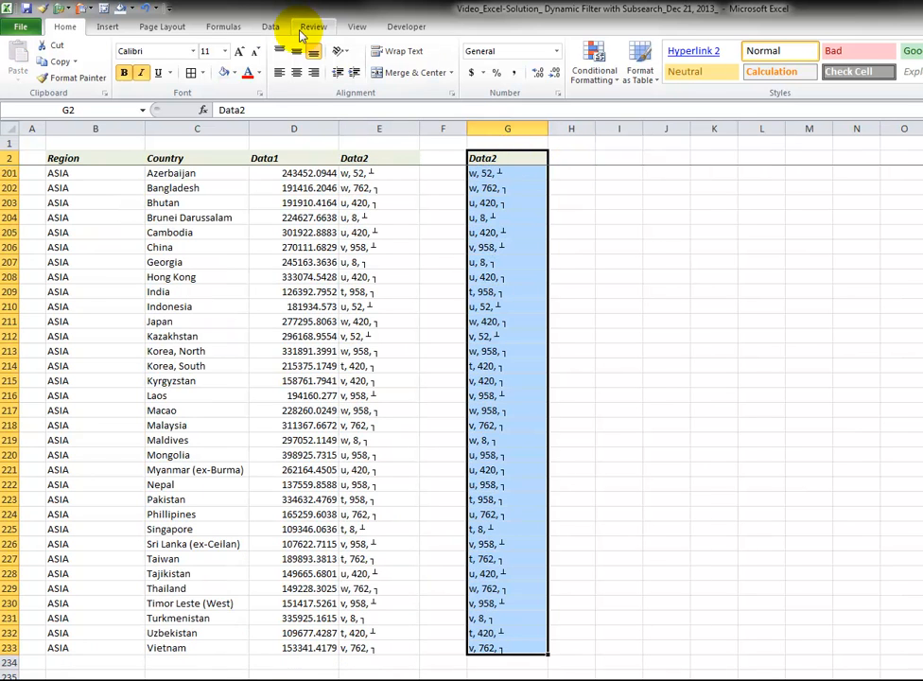
left_click(271, 28)
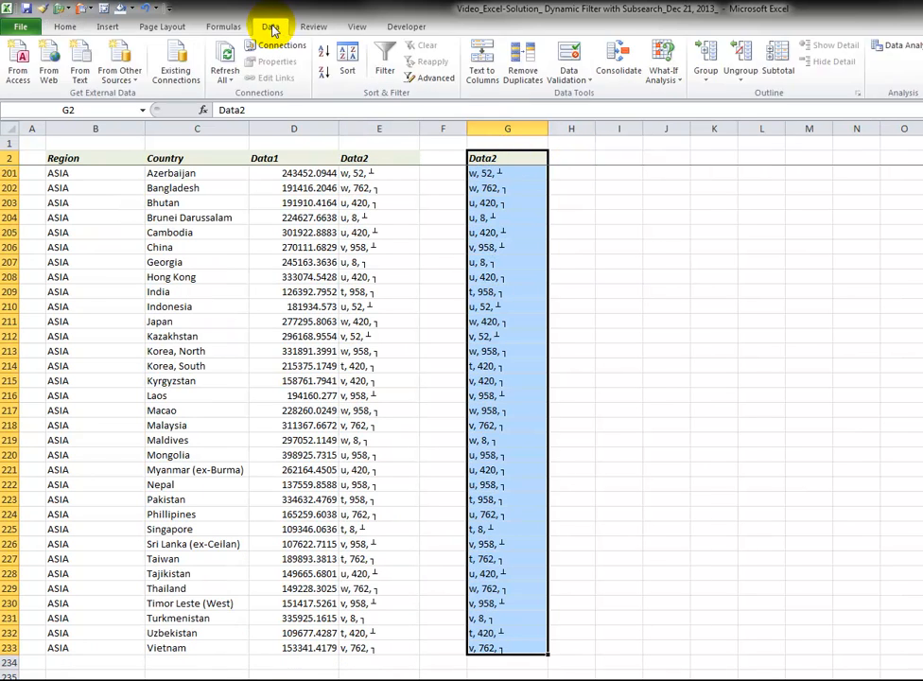
left_click(485, 59)
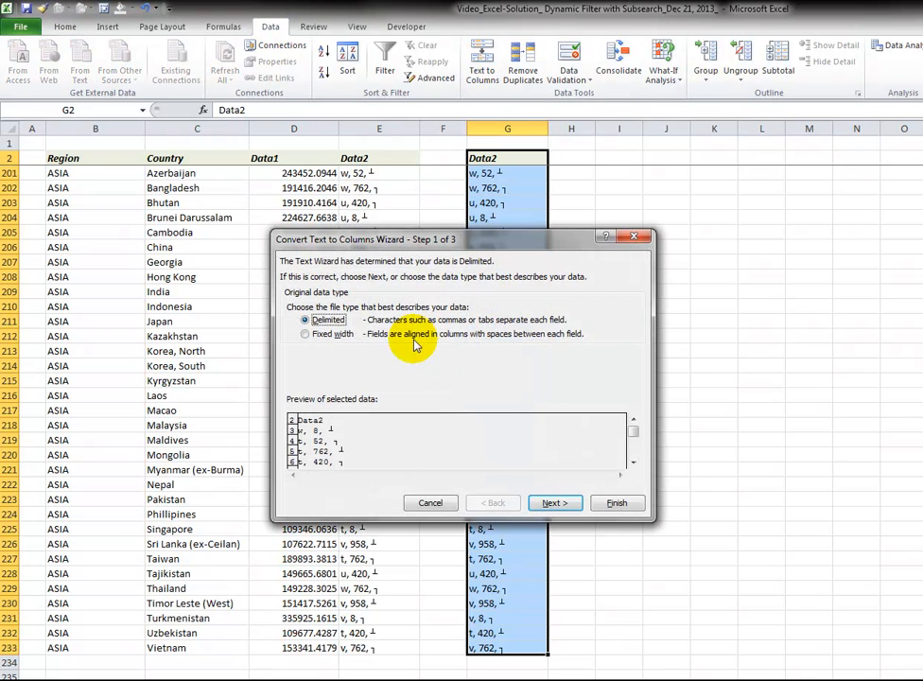
left_click_drag(529, 240, 343, 295)
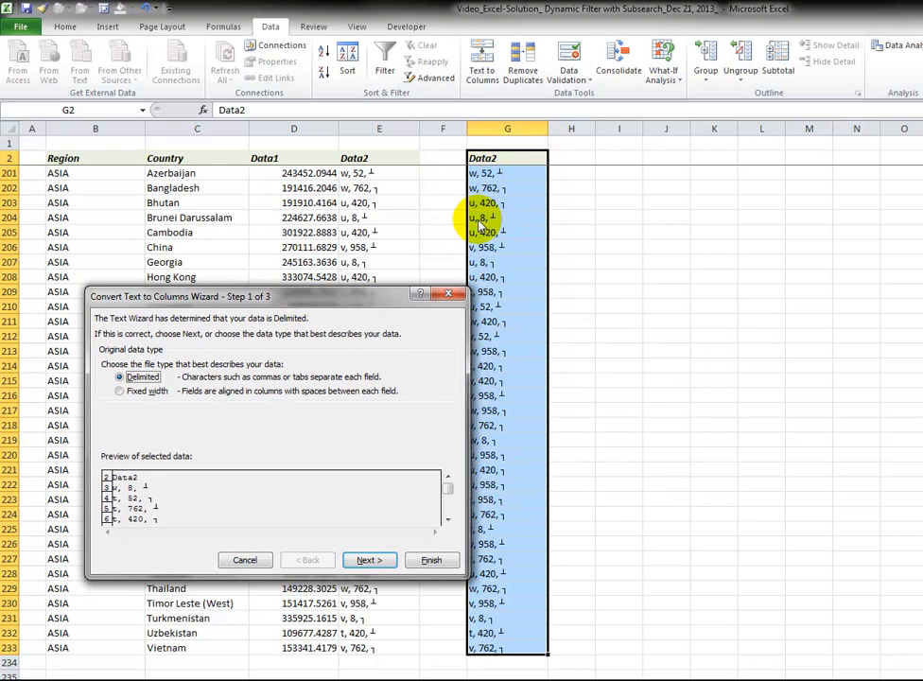
left_click(369, 559)
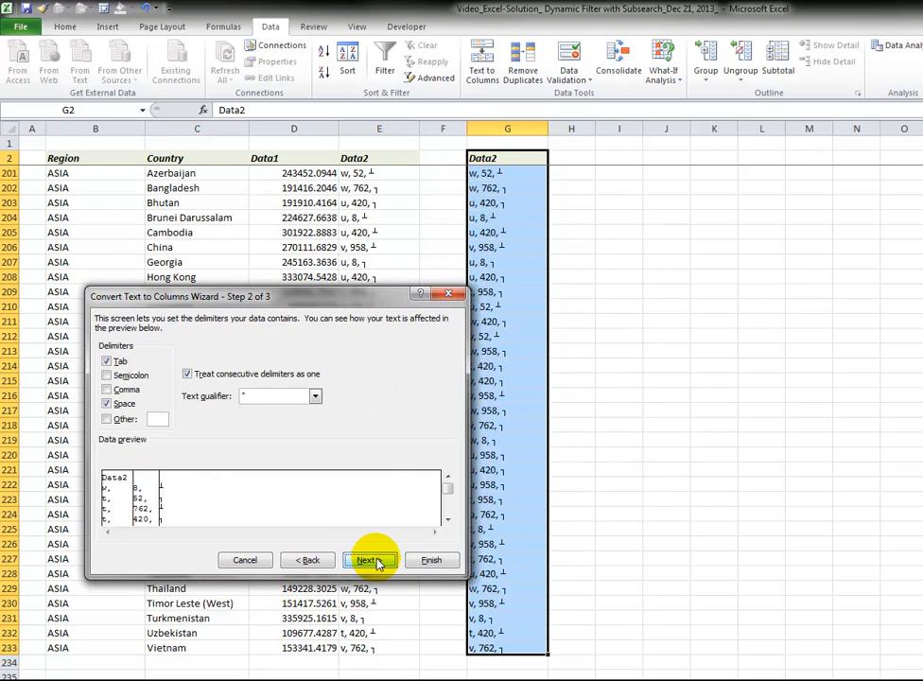
left_click(108, 361)
left_click(107, 403)
left_click(107, 388)
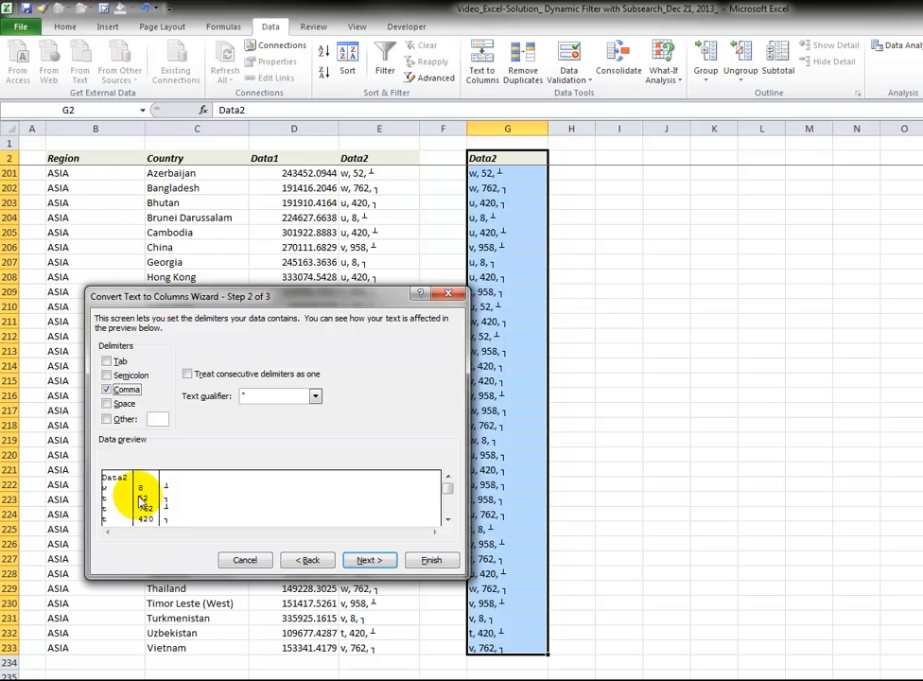
left_click(373, 560)
left_click(423, 558)
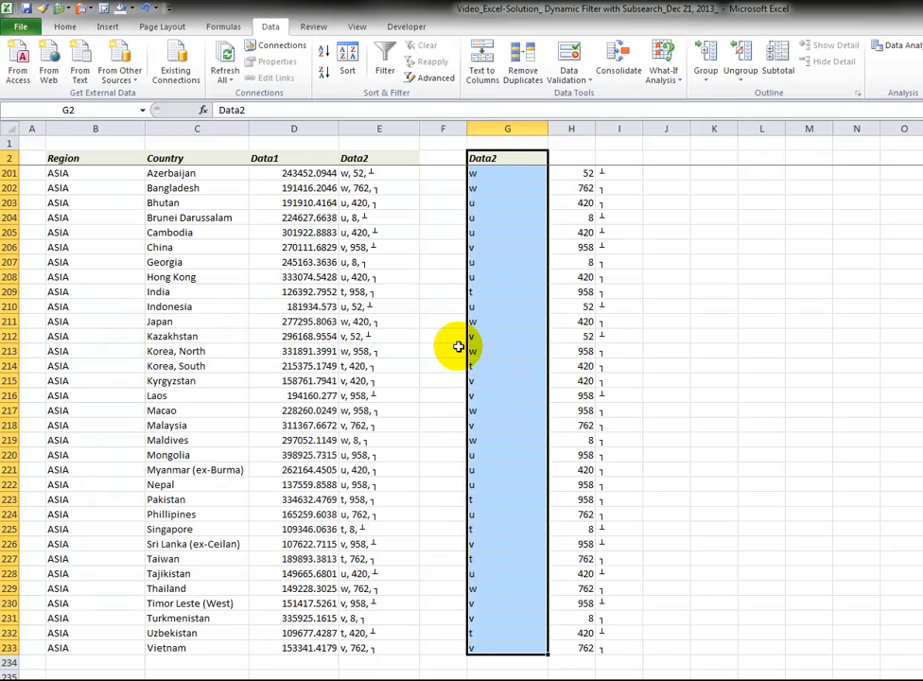
- Move the numeric codes from column H, starting at H3, to the end of the column G list at G234
left_click(531, 157)
left_click(590, 201)
key("ctrl+Up")
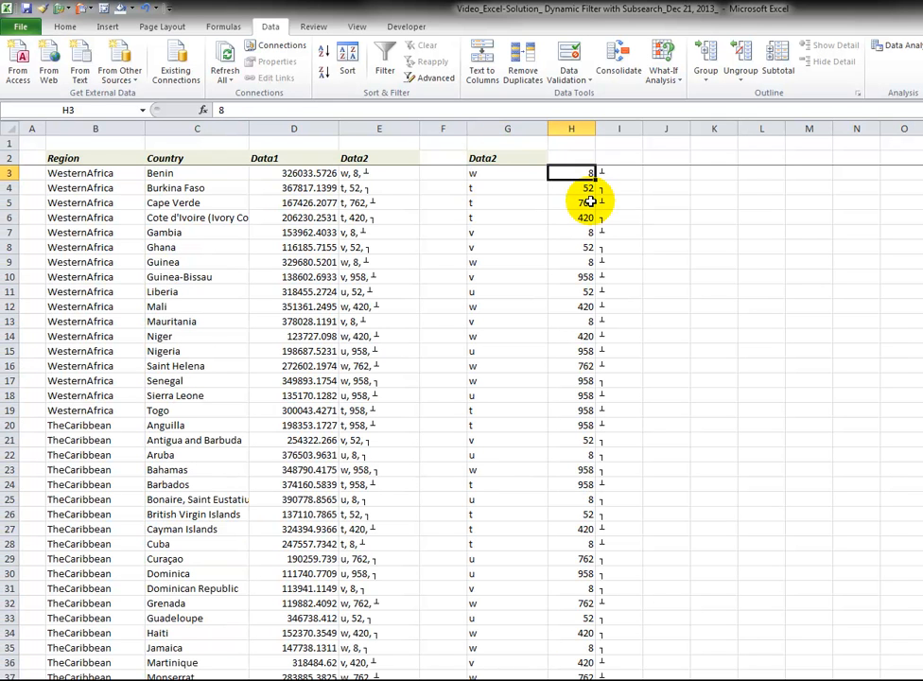
key("Up")
key("Left")
key("Right")
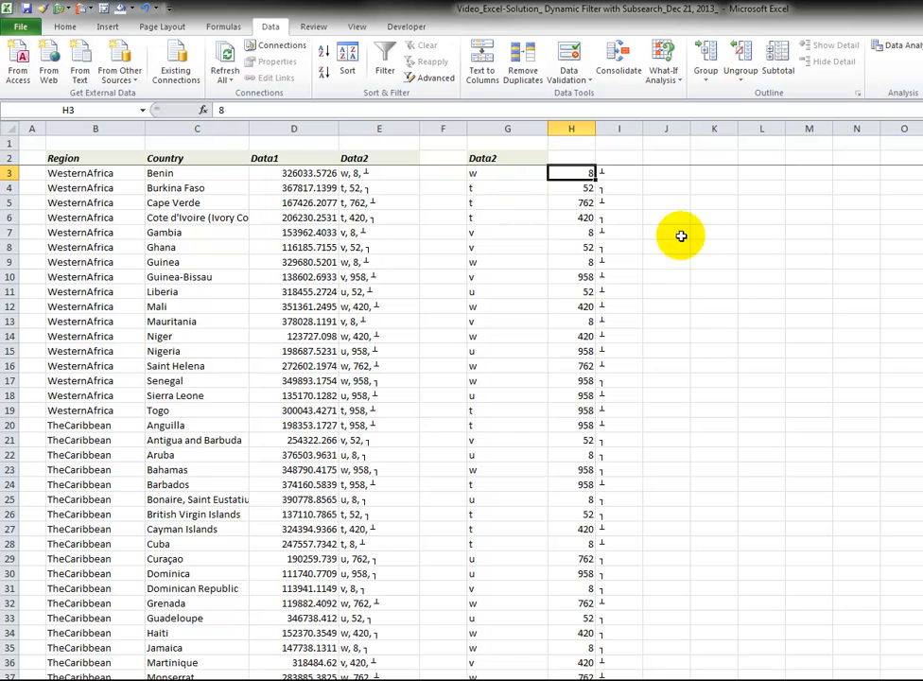
key("ctrl+shift+Down")
key("ctrl+c")
scroll(567, 416, "down", 5)
left_click(490, 532)
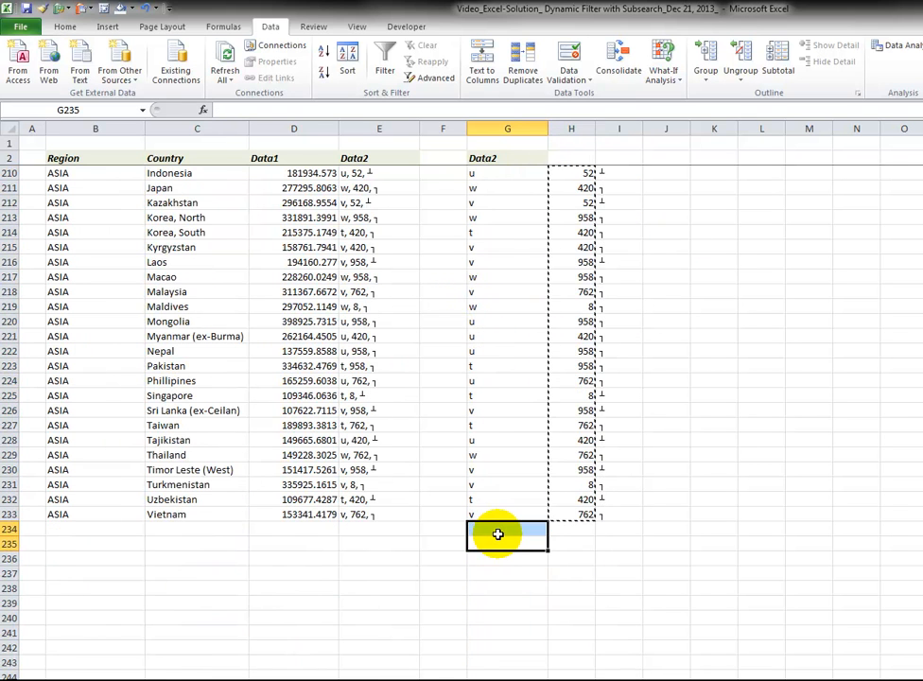
key("ctrl+v")
- Move the symbol codes from column I, starting at I3, to the end of the column G list
left_click(605, 163)
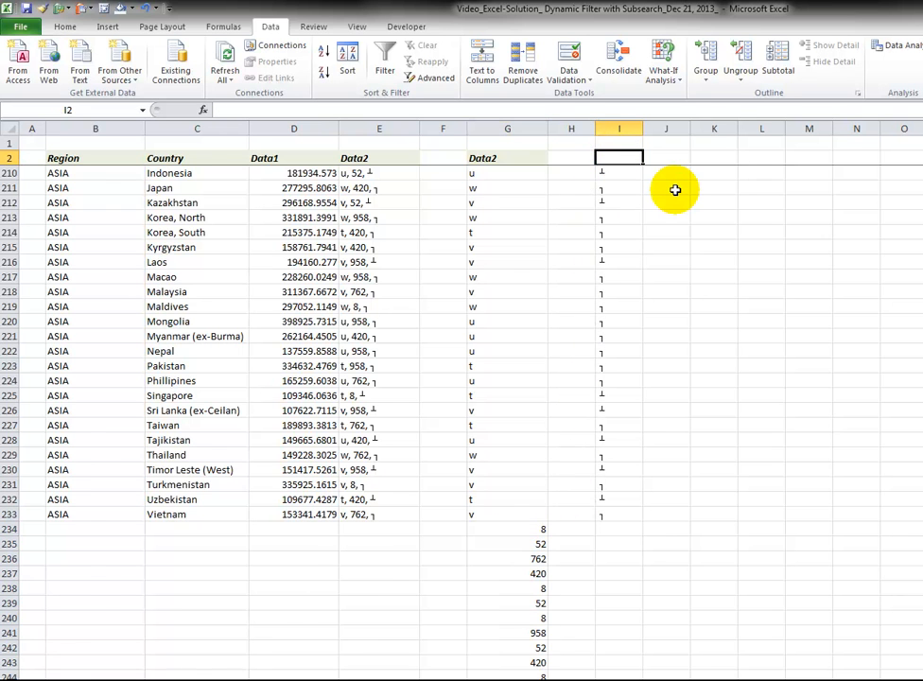
key("Down")
key("ctrl+shift+Down")
scroll(674, 190, "down", 2)
key("ctrl+c")
left_click(509, 376)
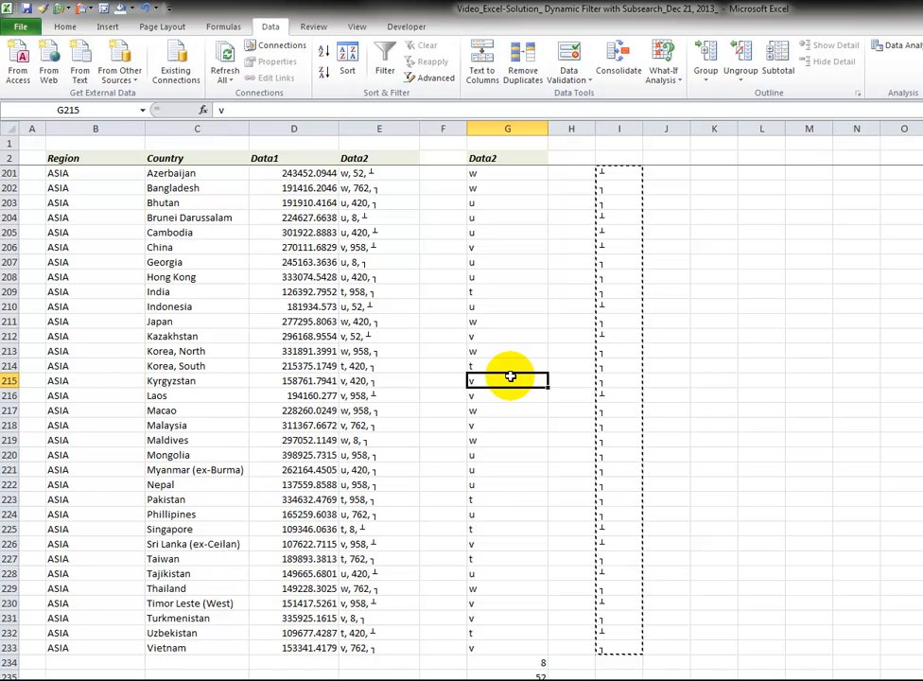
key("ctrl+Down")
key("Down")
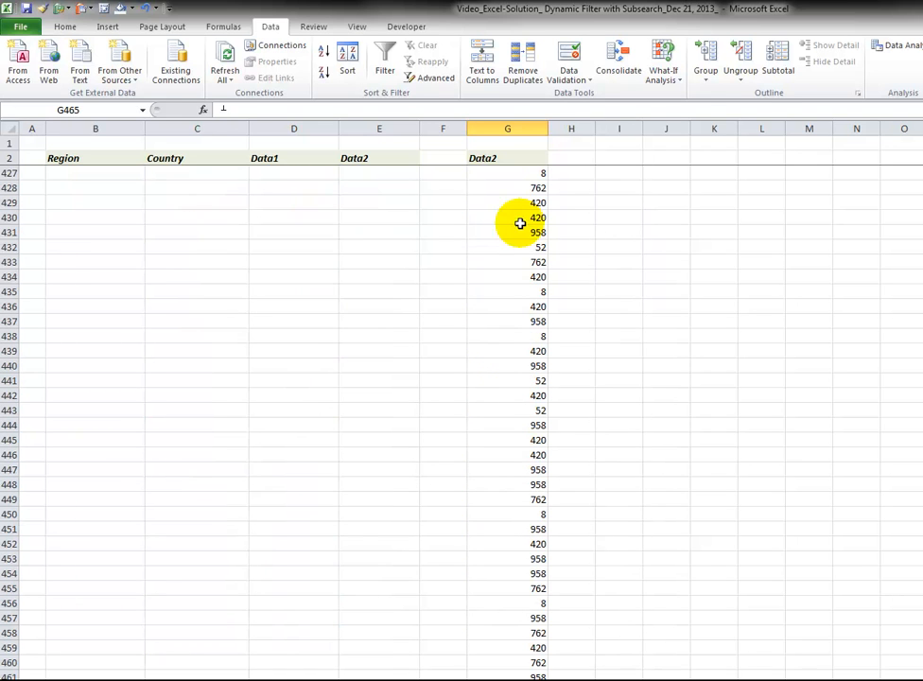
- Start an Advanced Filter and set its list range to the stacked Data2 codes in G2:G695
left_click(521, 160)
key("ctrl+shift+Down")
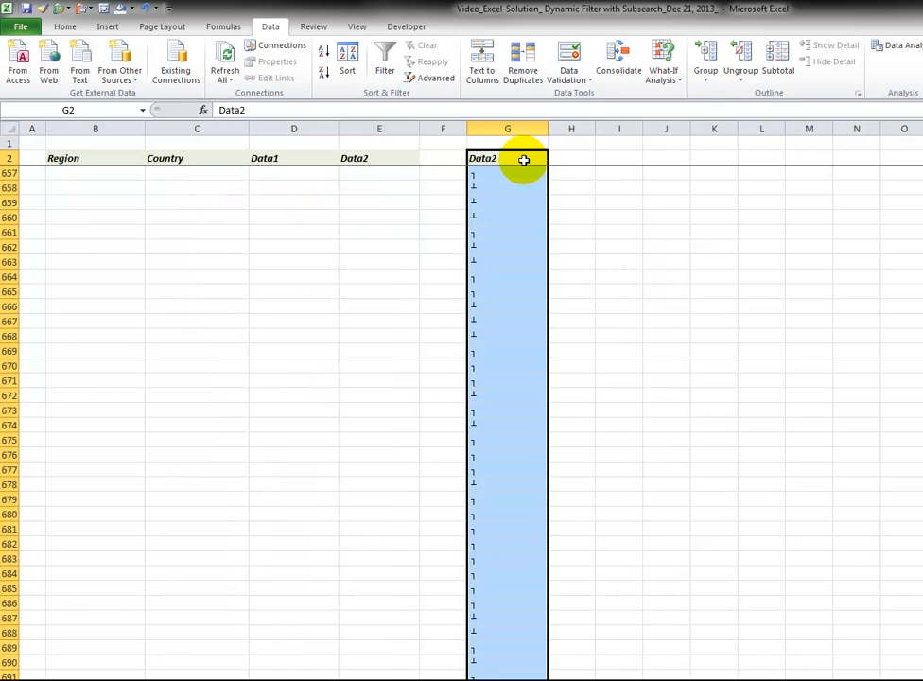
scroll(543, 288, "down", 6)
scroll(543, 288, "up", 17)
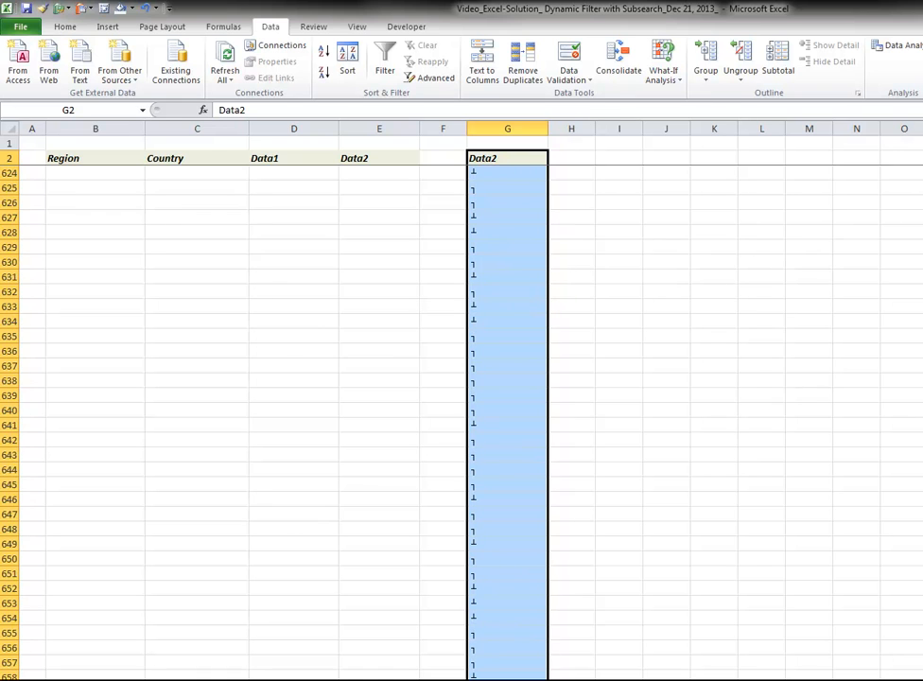
scroll(544, 288, "up", 20)
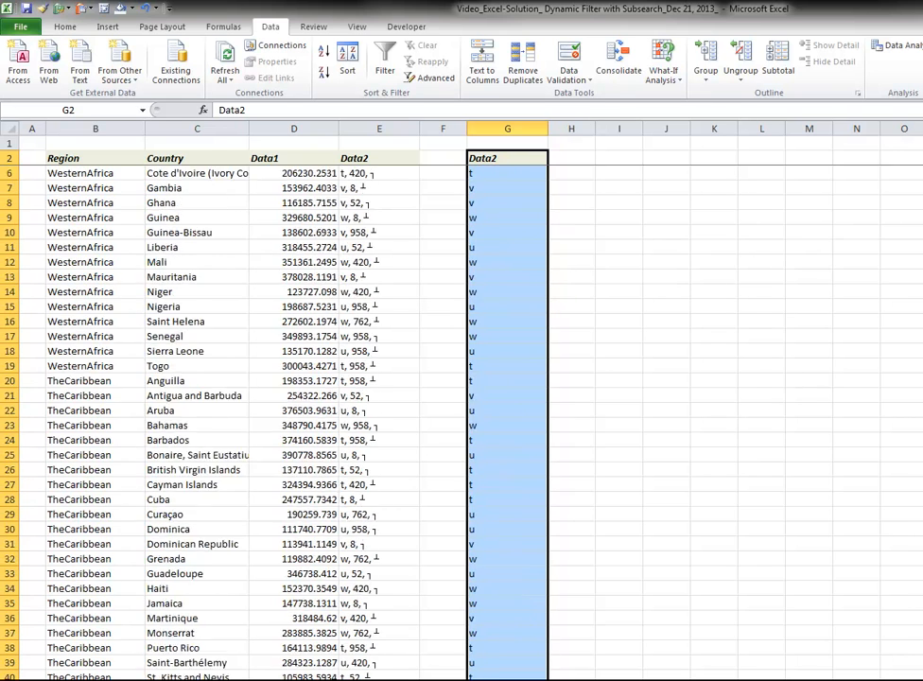
left_click(425, 83)
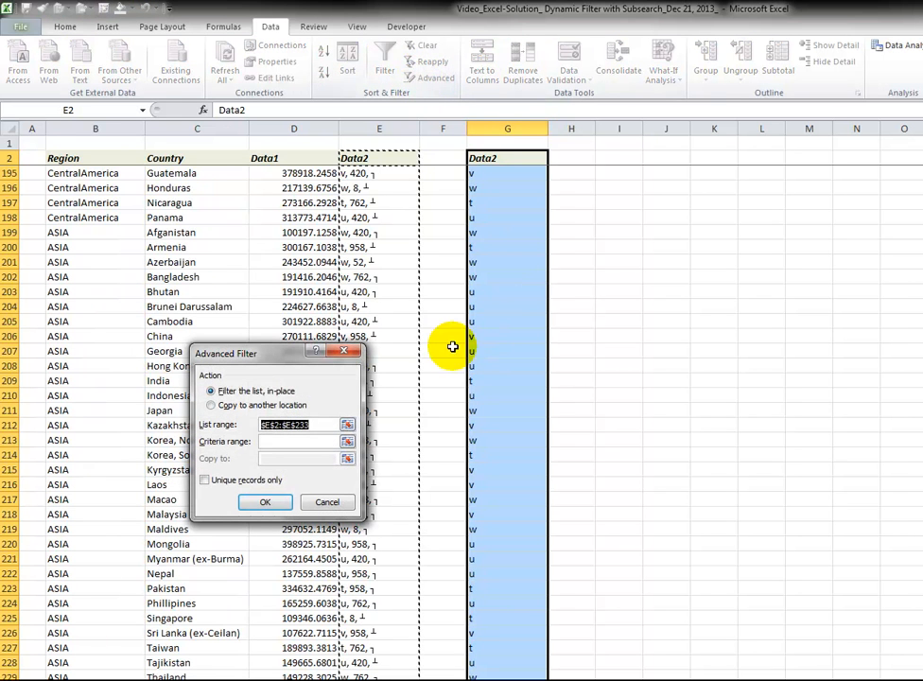
left_click(347, 424)
left_click(484, 158)
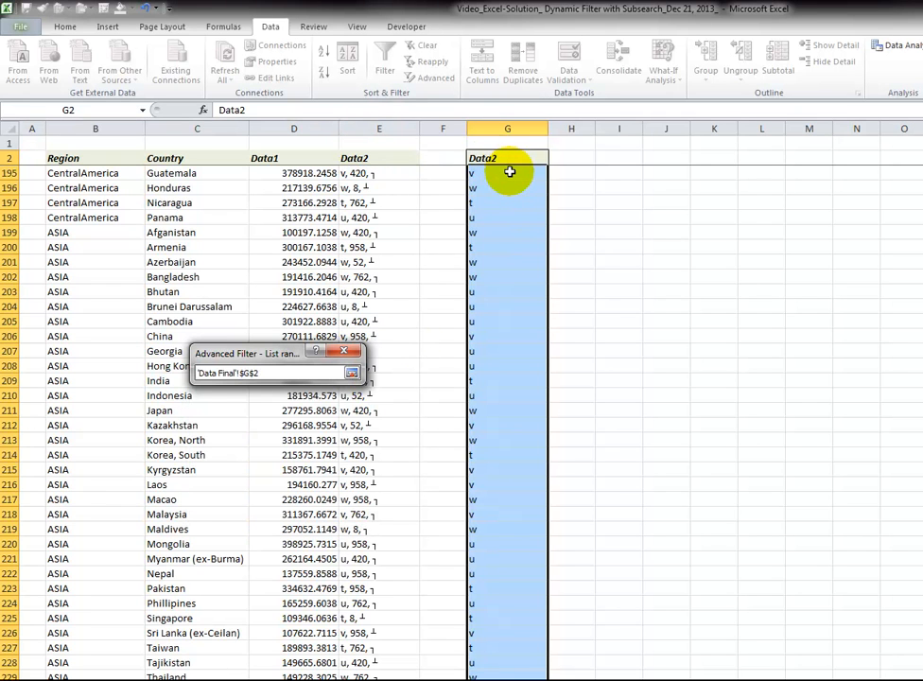
key("ctrl+shift+Down")
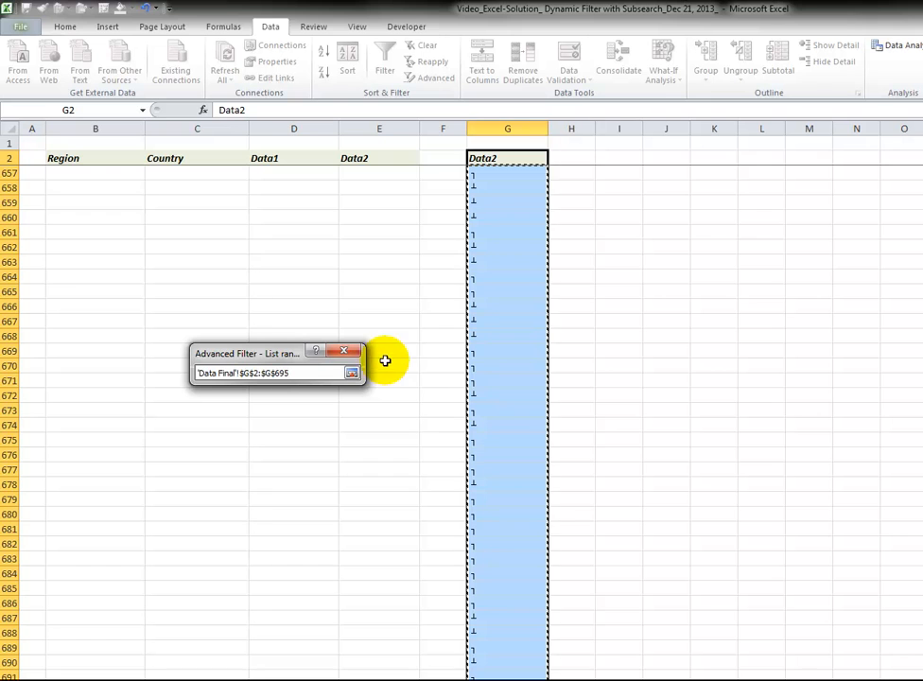
left_click(352, 375)
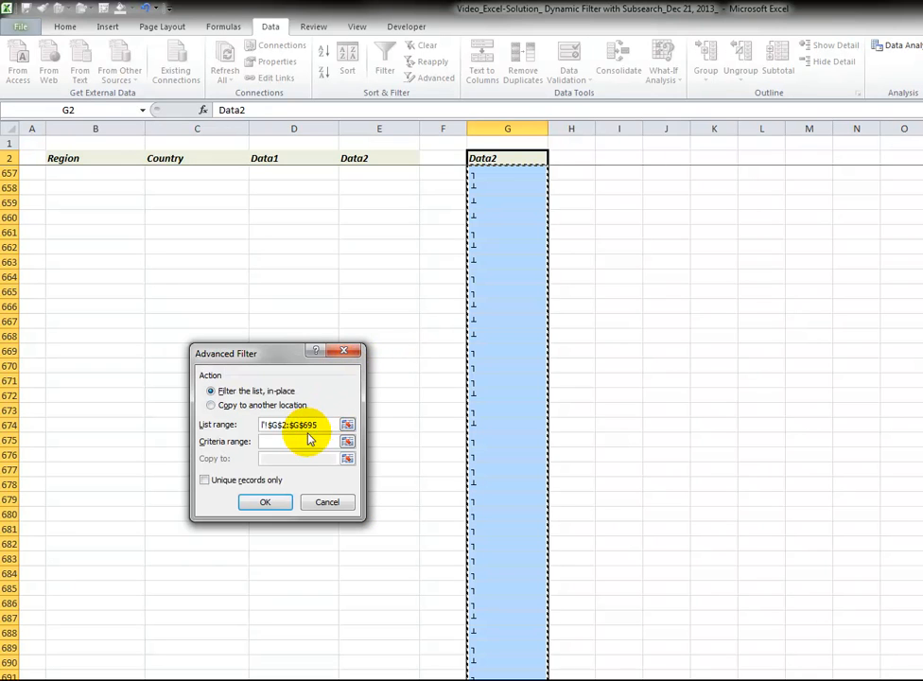
- Run the Advanced Filter for unique records only, copying the results to cell H2
left_click(206, 480)
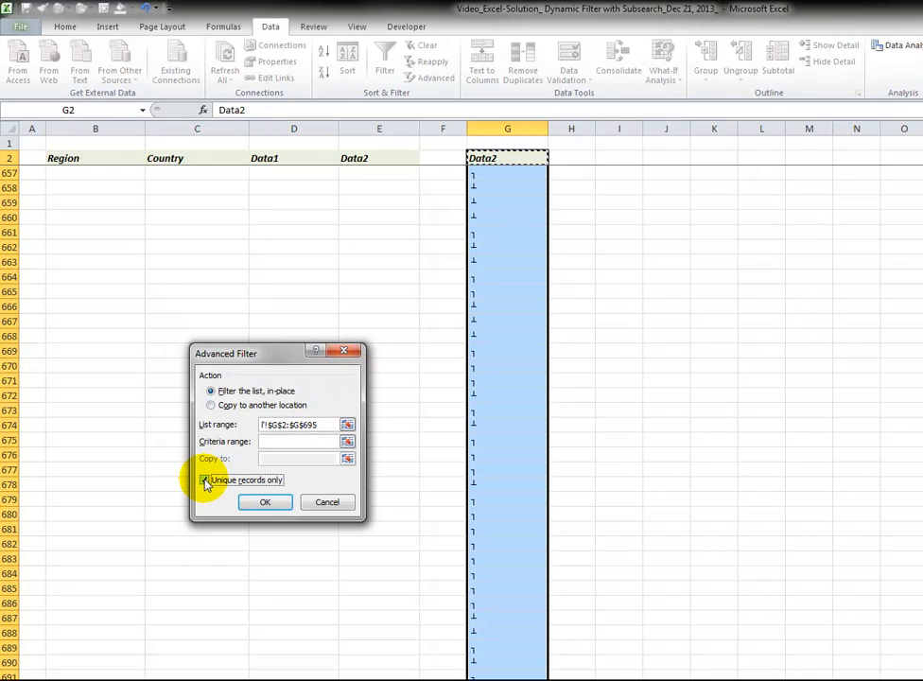
left_click(209, 404)
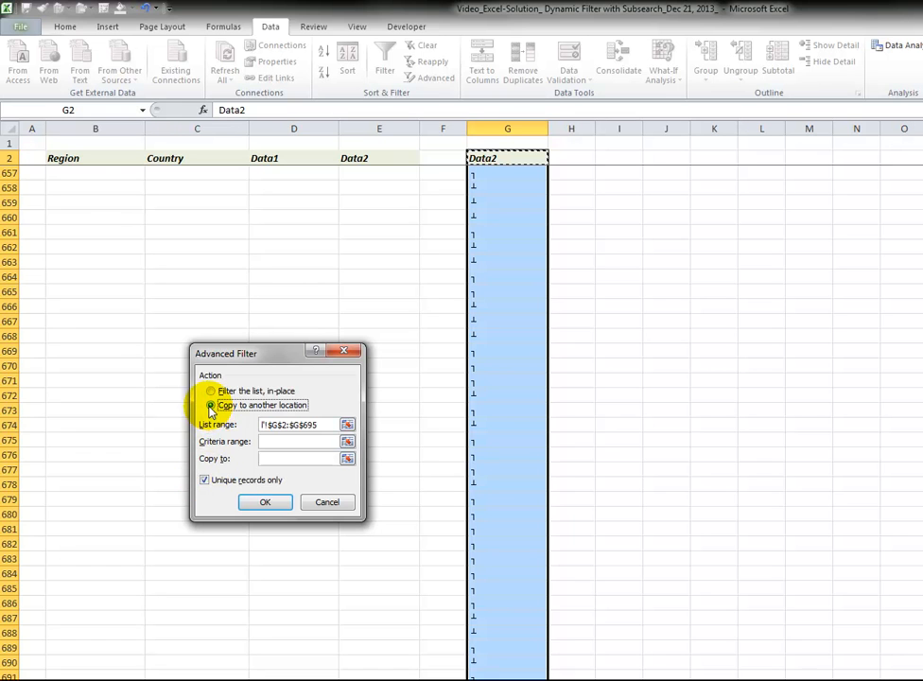
left_click(347, 457)
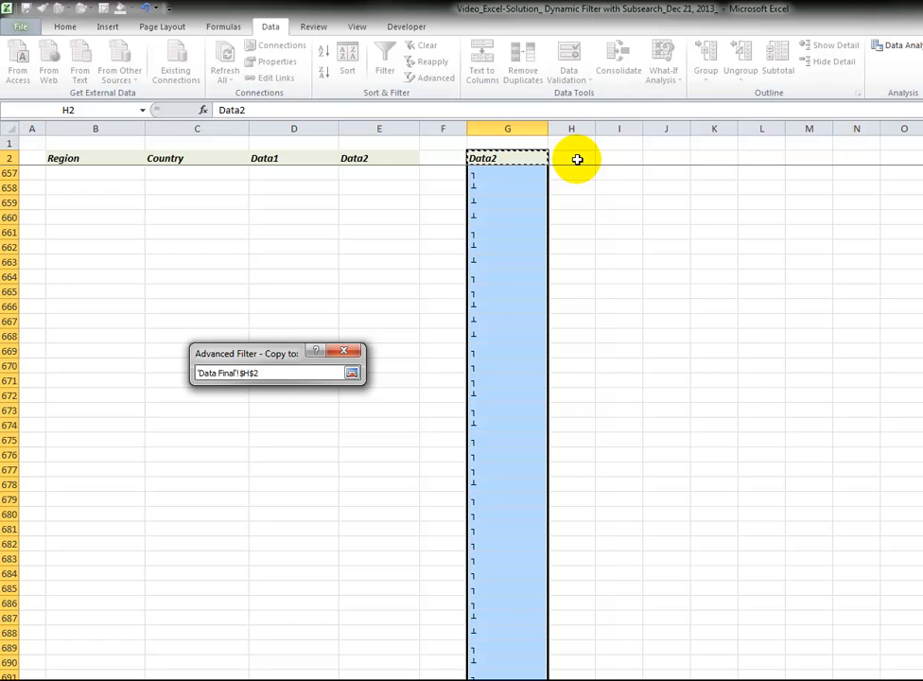
left_click(352, 372)
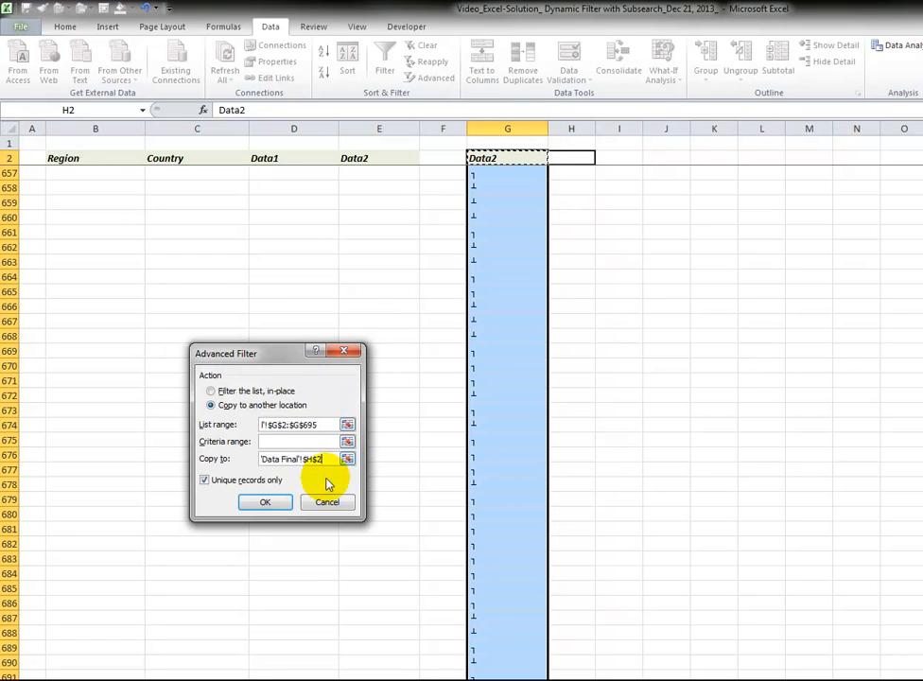
left_click(266, 501)
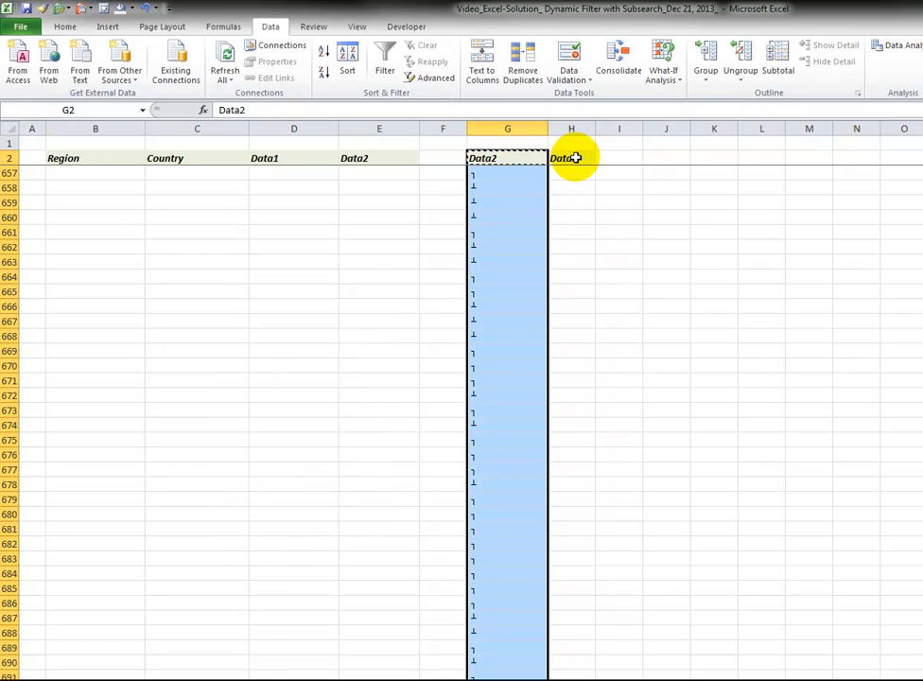
- Copy the unique codes in H3:H13 and paste them as transposed values beside the PivotTable, starting at O4
left_click(586, 159)
key("Down")
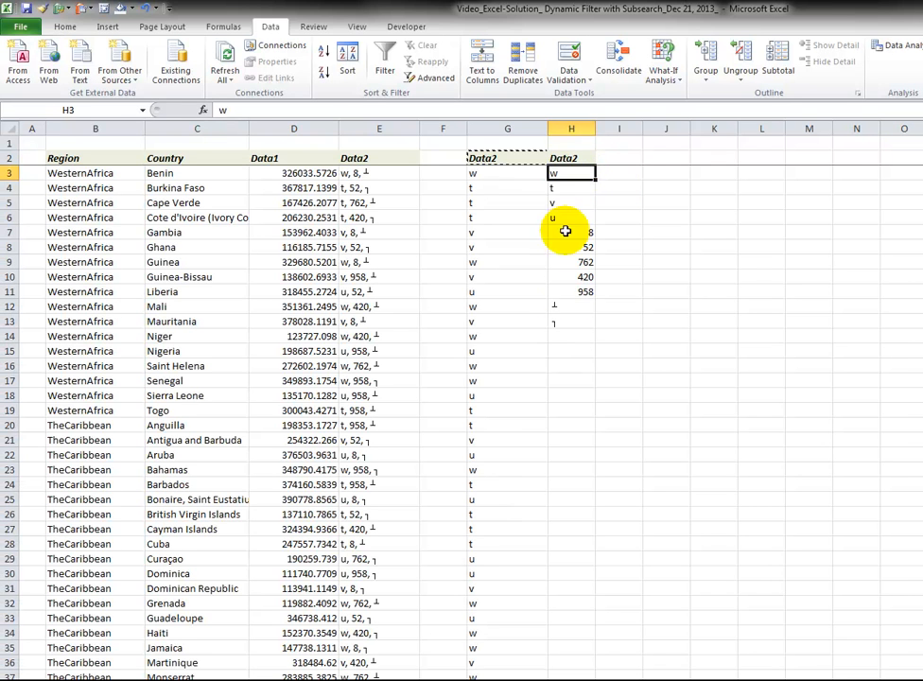
left_click_drag(565, 169, 571, 321)
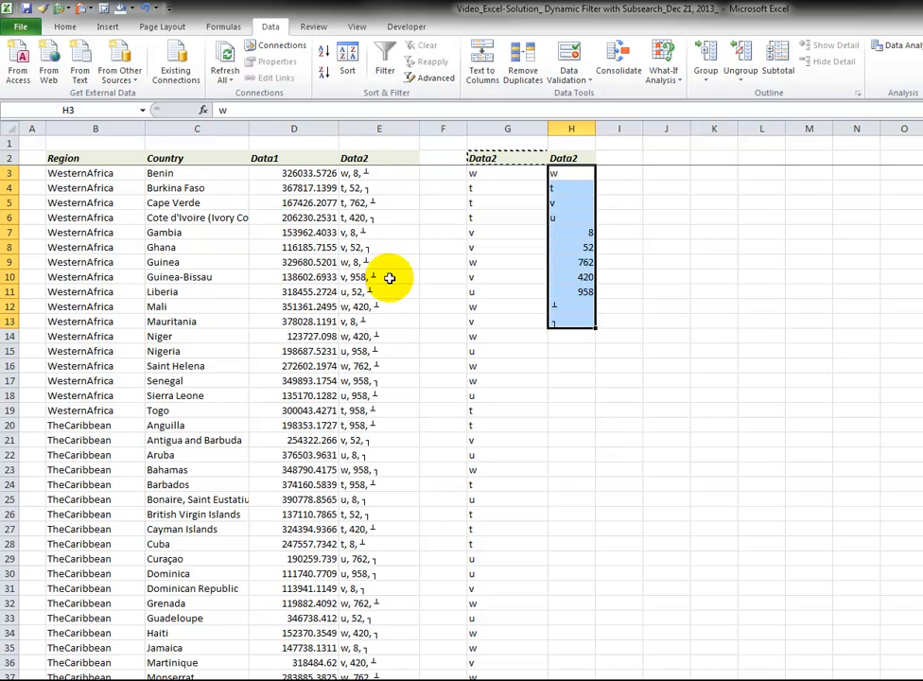
key("ctrl+c")
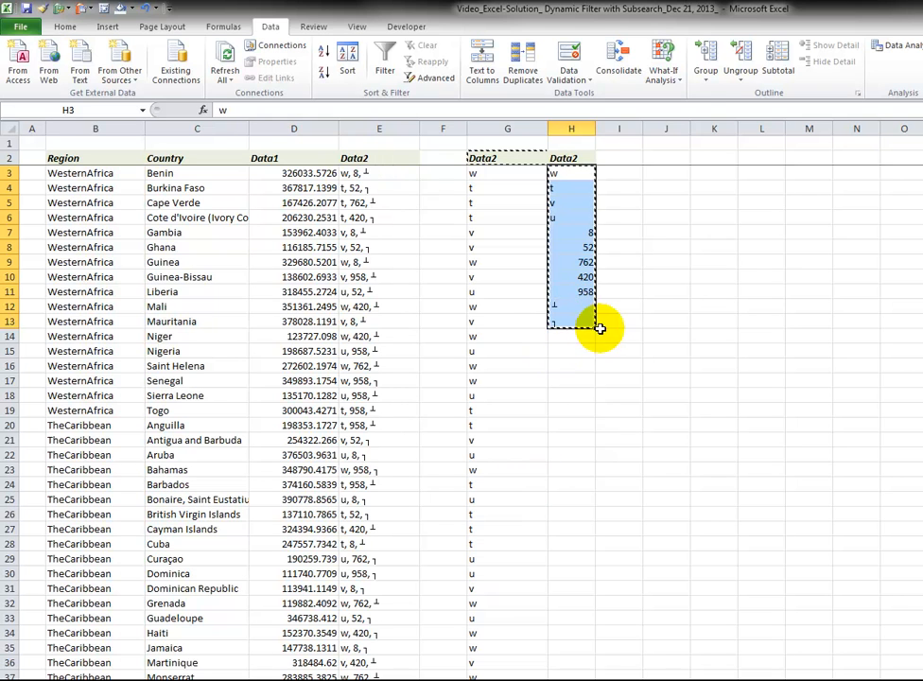
key("ctrl+Page_Down")
left_click(454, 183)
right_click(440, 189)
left_click(357, 264)
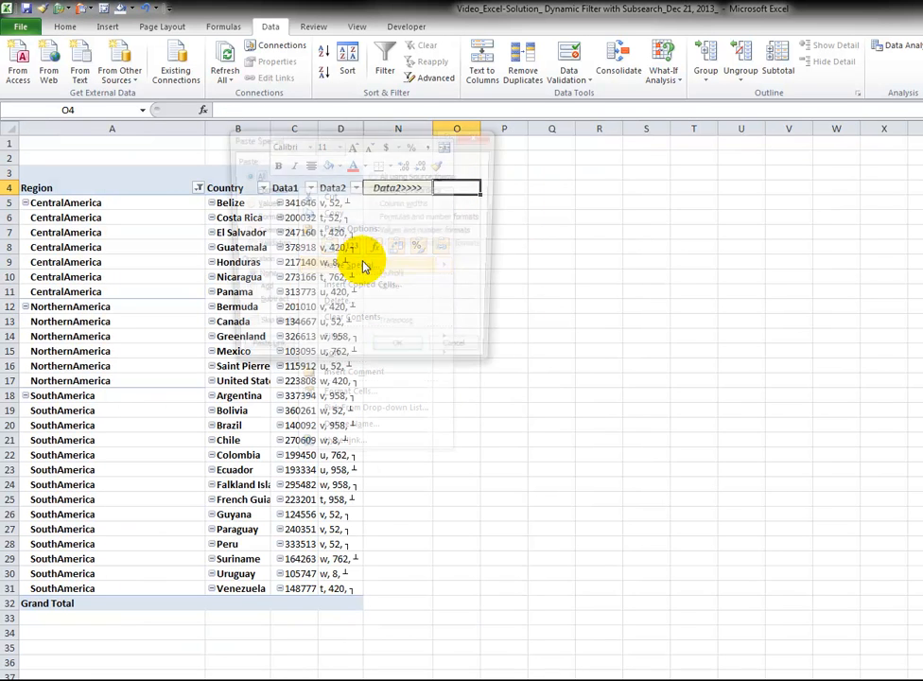
left_click(244, 204)
left_click(374, 329)
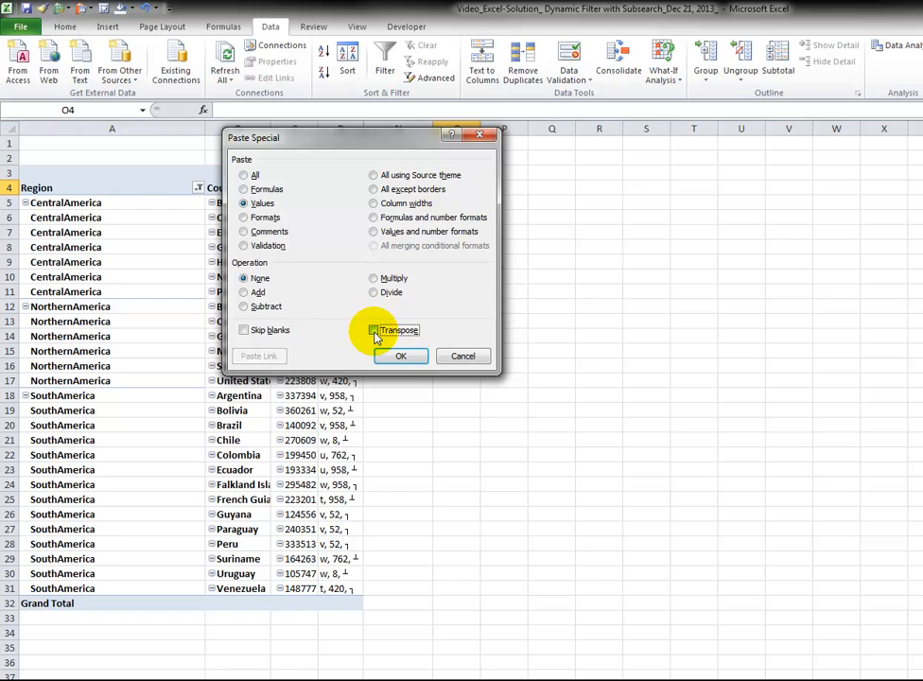
left_click(397, 355)
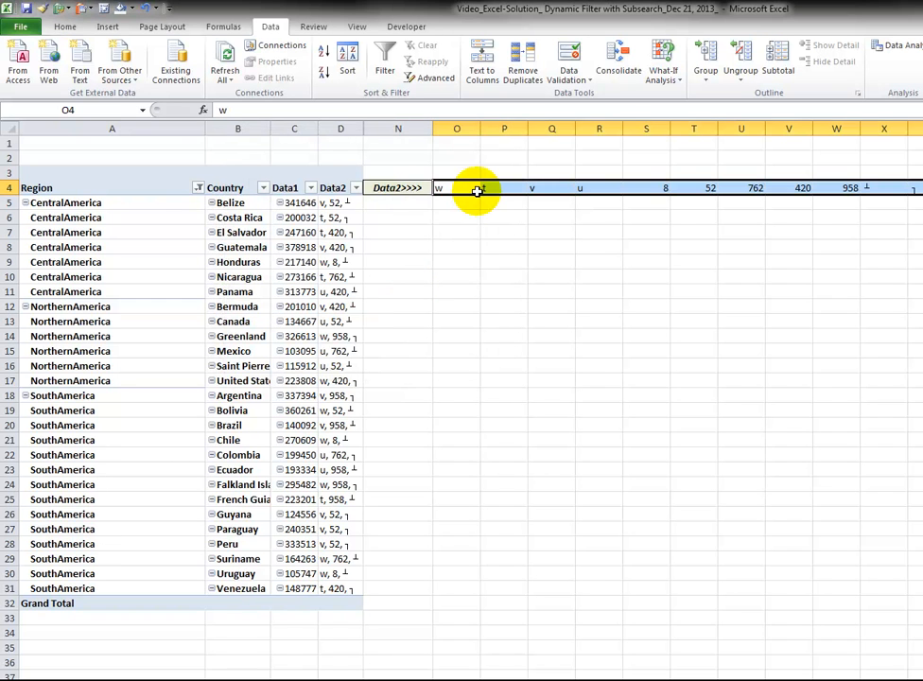
- Narrow the transposed code columns, from column O through column Z, to one uniform width
left_click(480, 129)
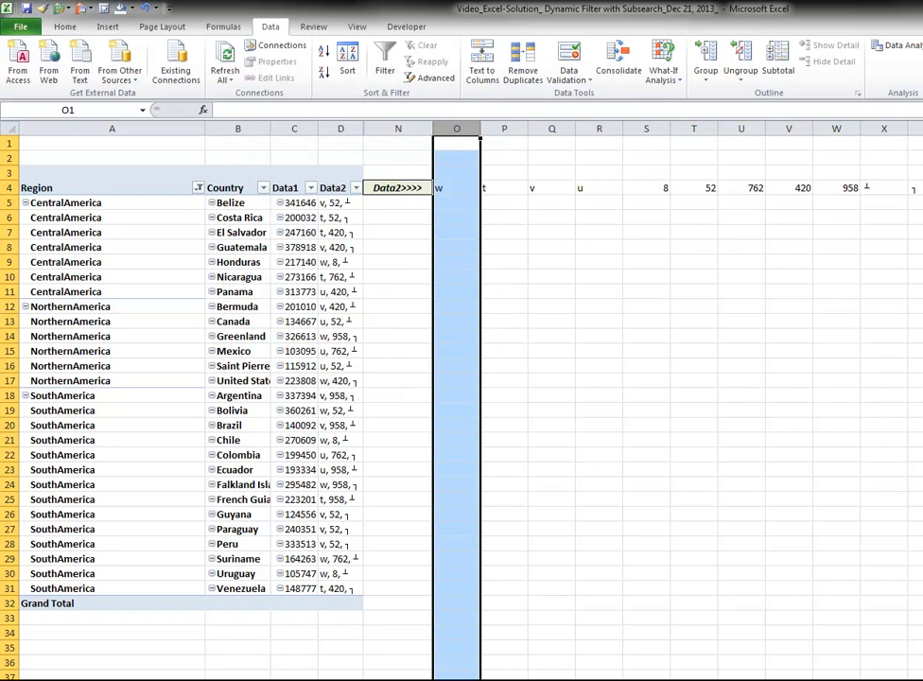
key("ctrl+shift+Right")
left_click_drag(481, 132, 460, 129)
left_click(445, 144)
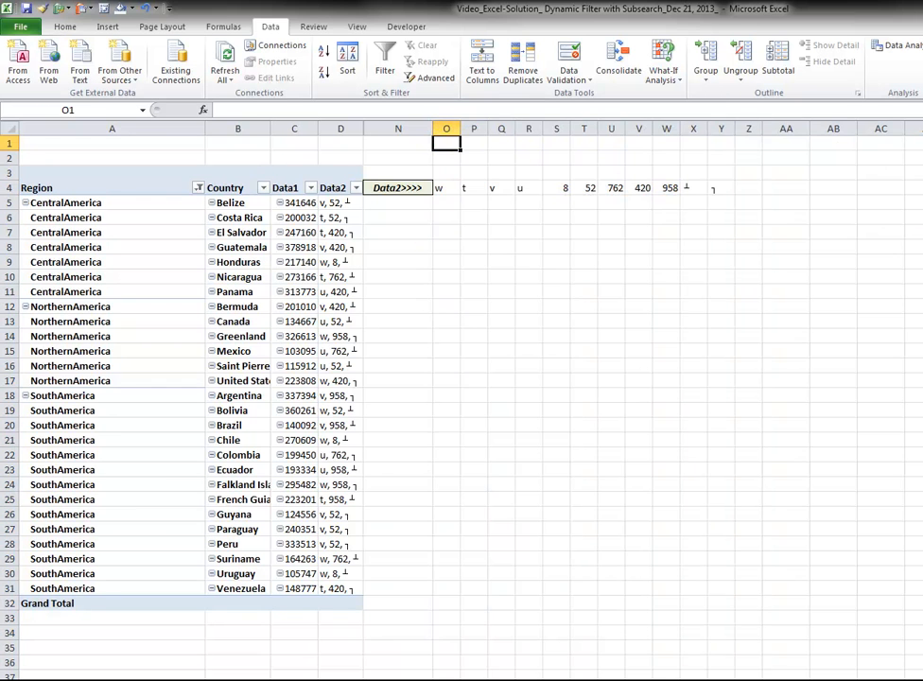
- Enter =SEARCH(O$4,$D5) in O5 to look for the header code in the row's Data2 text
left_click(336, 200)
left_click(451, 203)
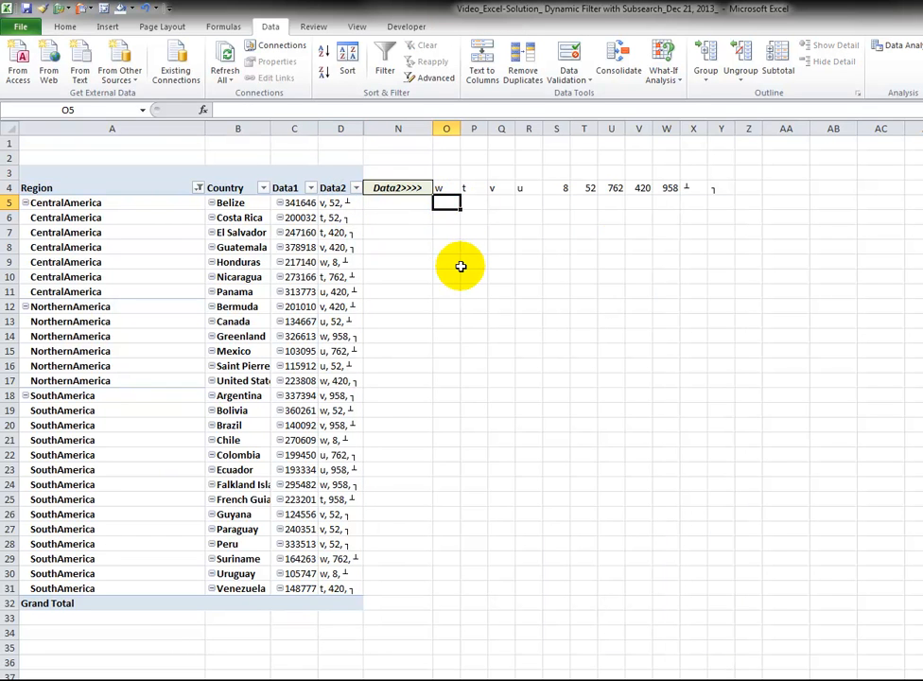
type("=s")
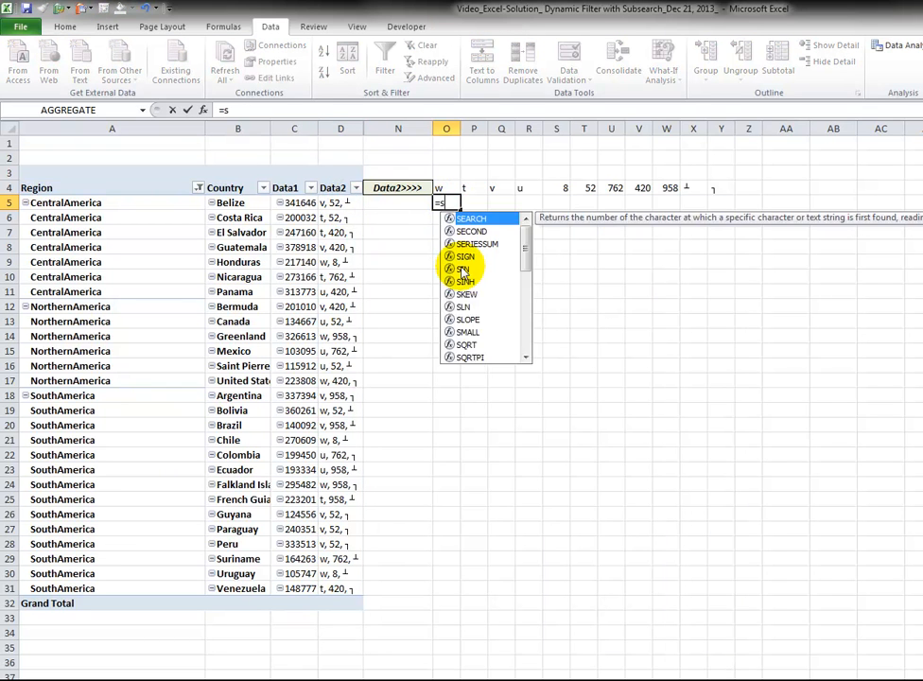
type("earch(")
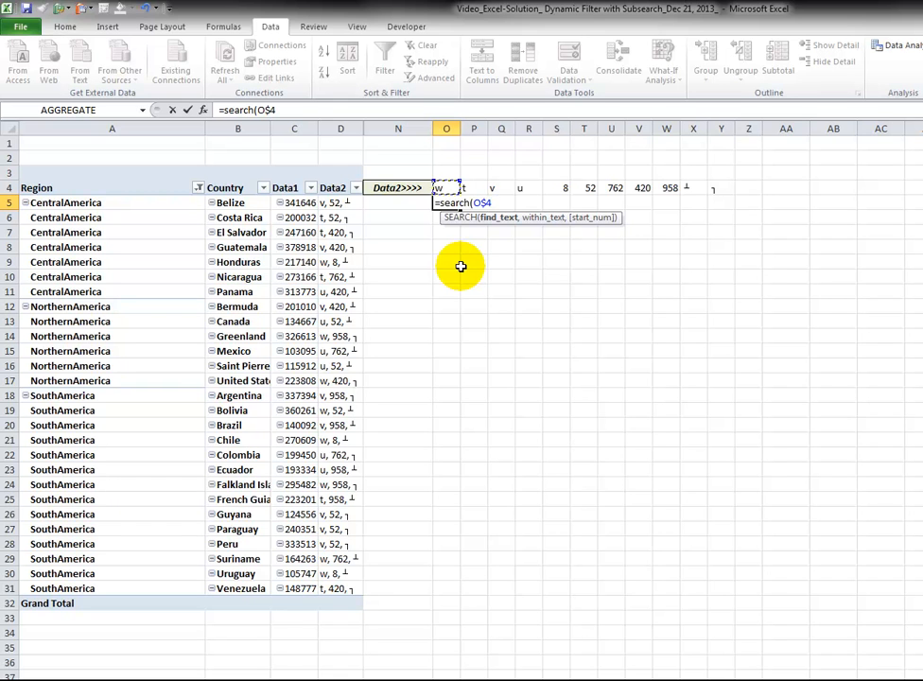
left_click(336, 202)
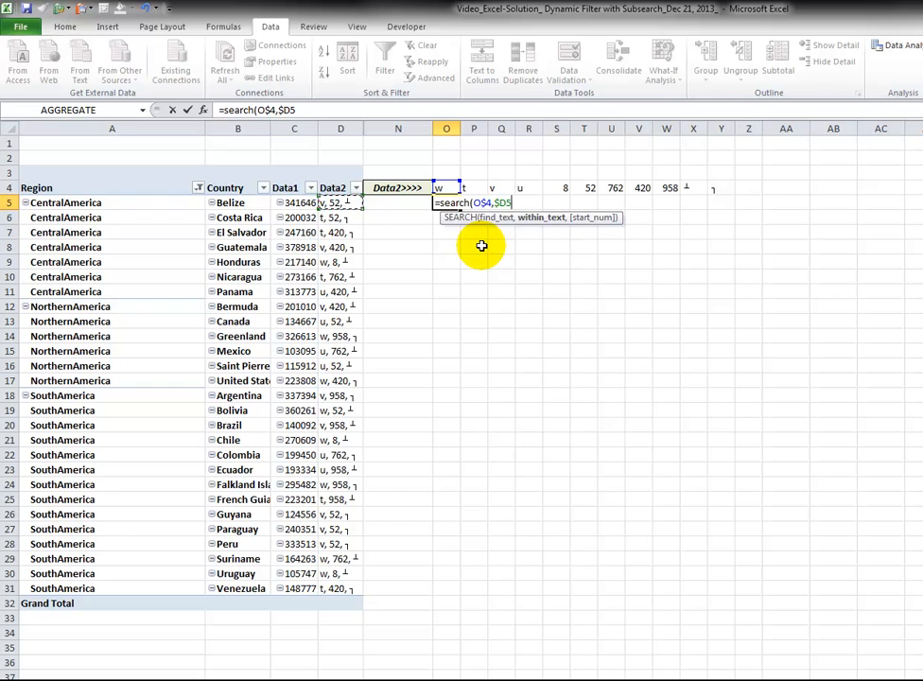
type(")")
key("ctrl+Return")
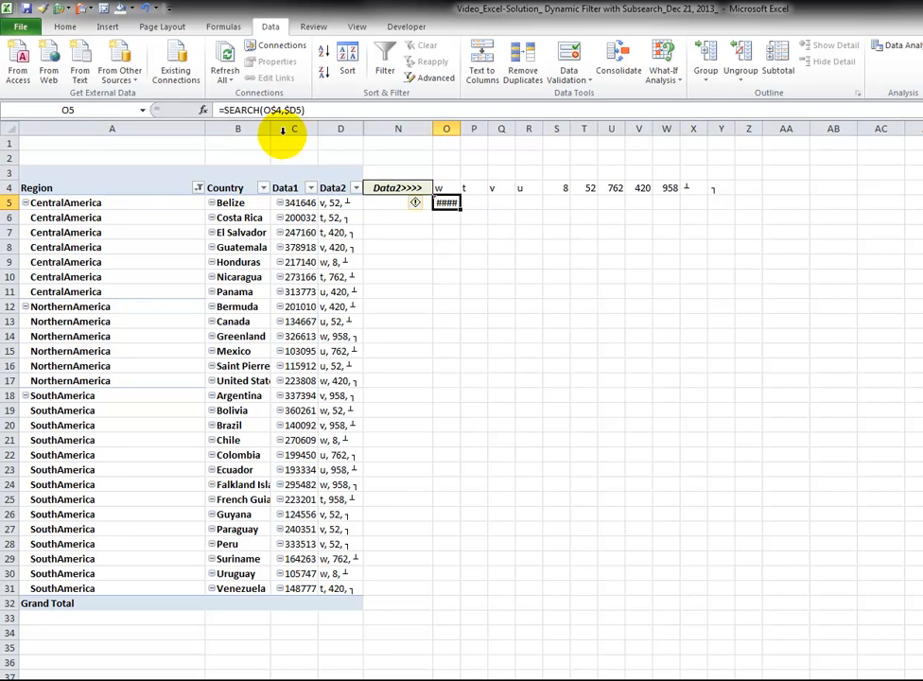
- Try autofitting column O and filling the SEARCH formula from O5 across to V5
double_click(464, 126)
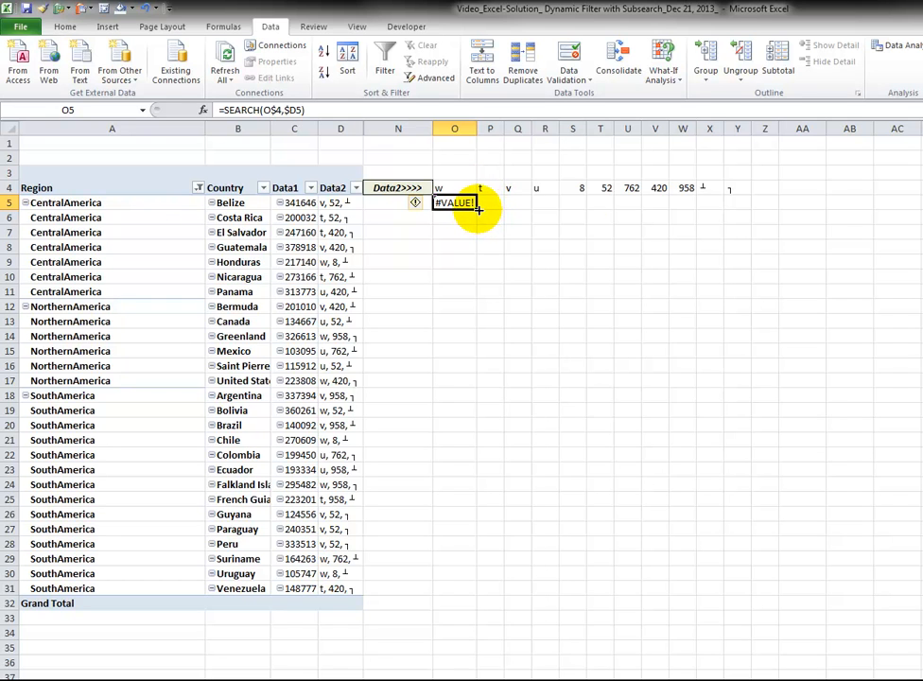
left_click_drag(478, 210, 667, 205)
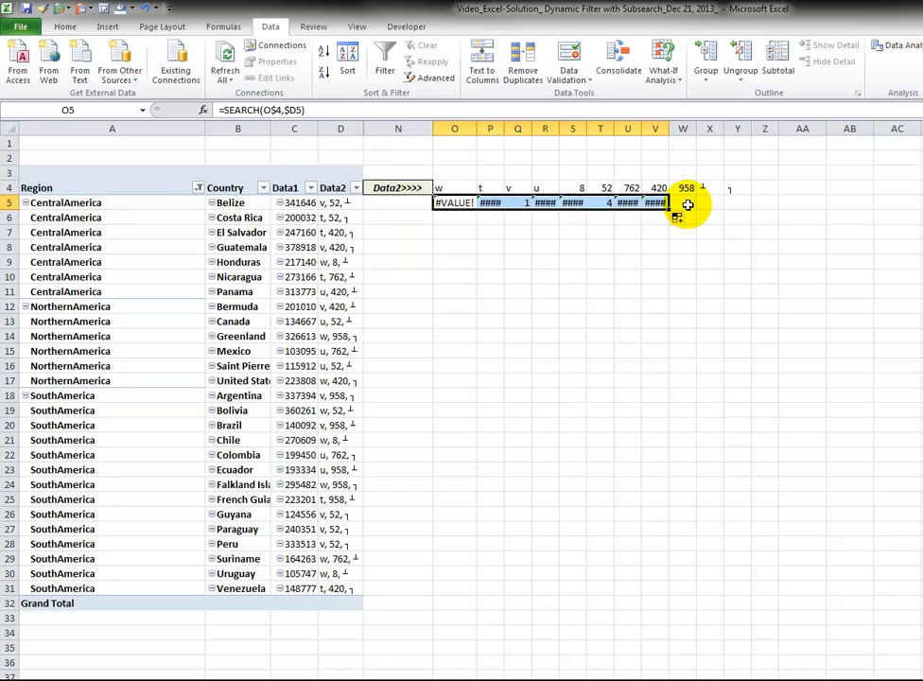
key("ctrl+z")
key("ctrl+z")
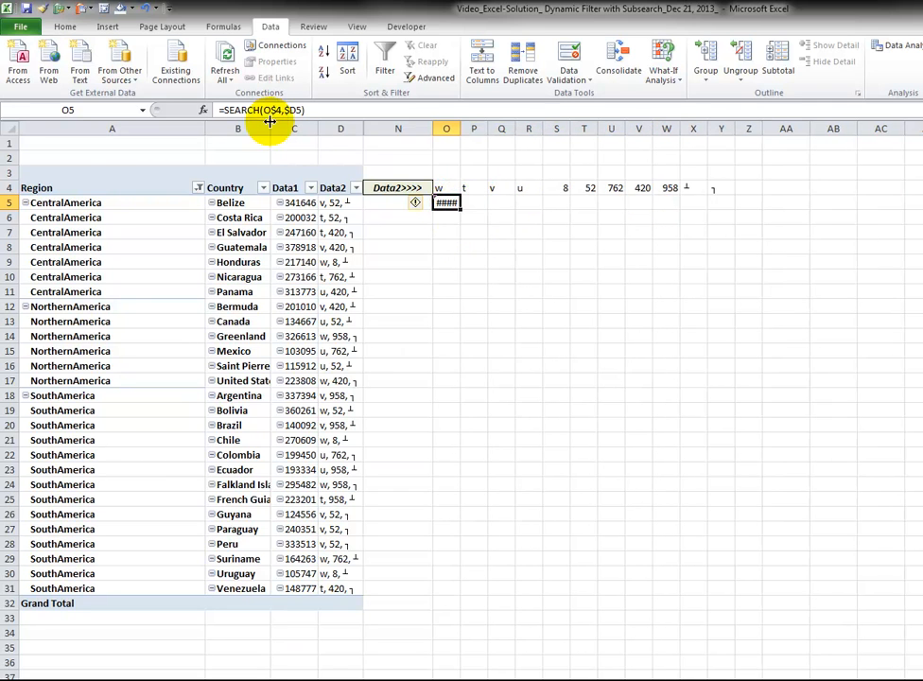
- Change the O5 formula to =IF(ISNUMBER(SEARCH(O$4,$D5)),1,"") and fill it across and down through Y31
double_click(239, 110)
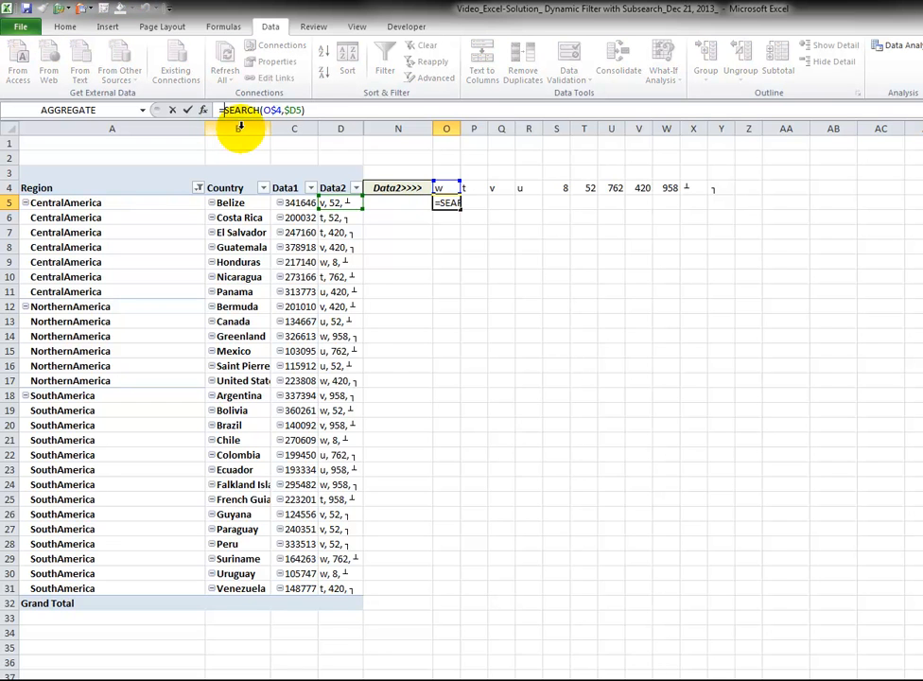
type("if(isn")
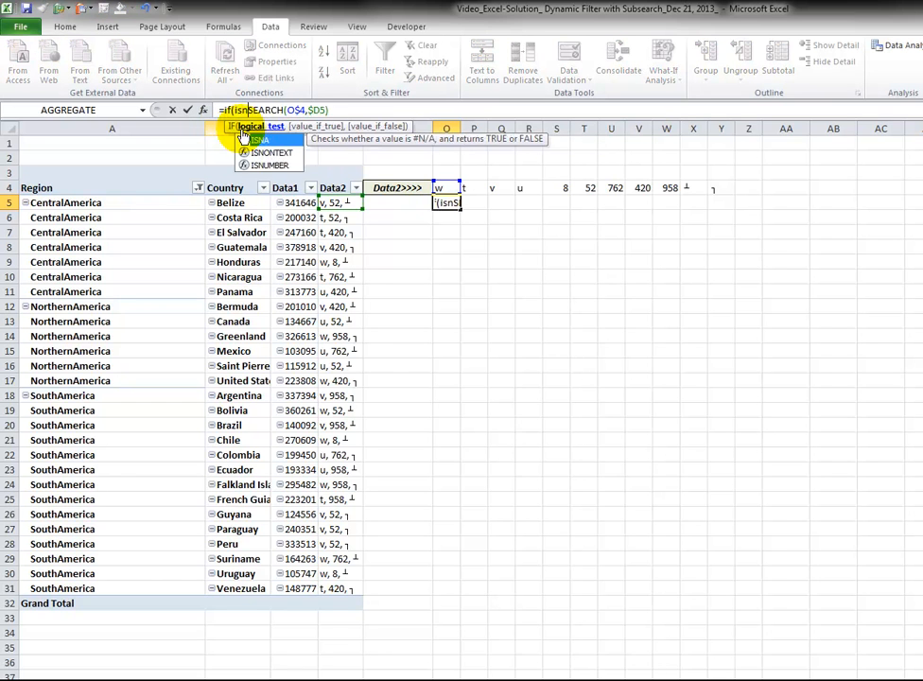
type("umber(")
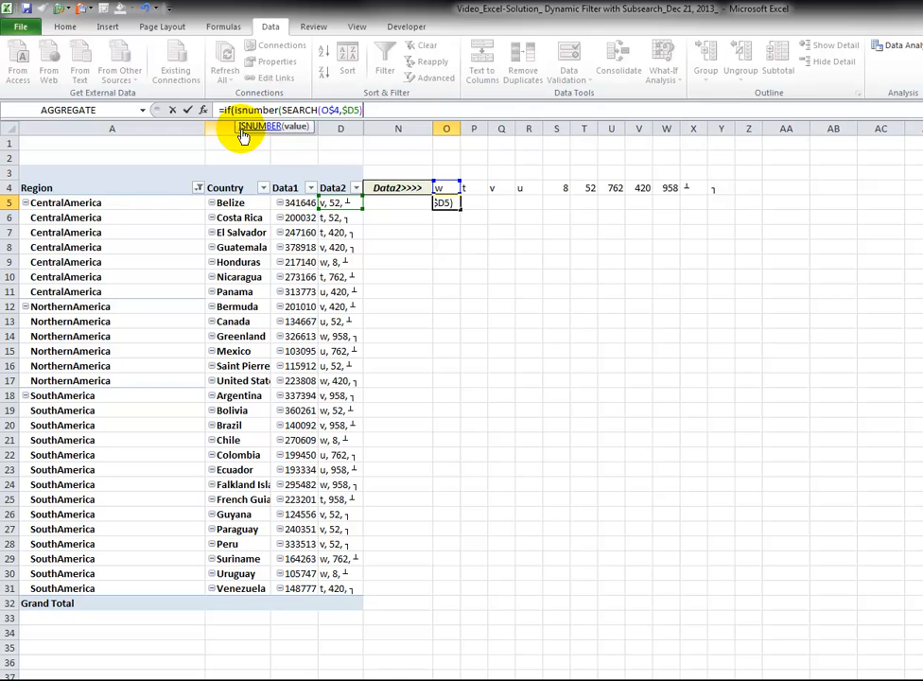
key("End")
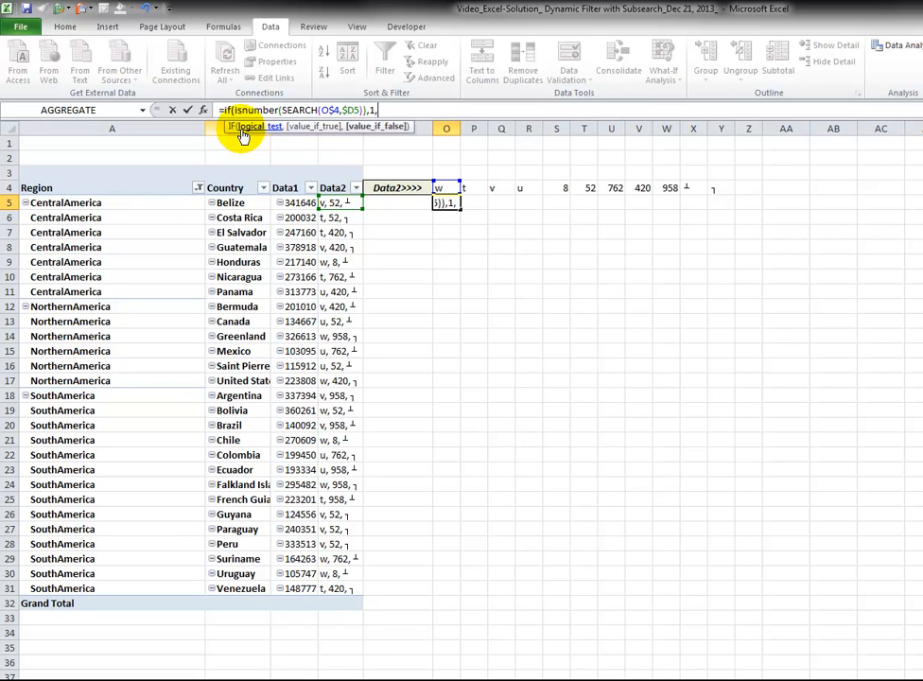
type(")")
key("Return")
key("Up")
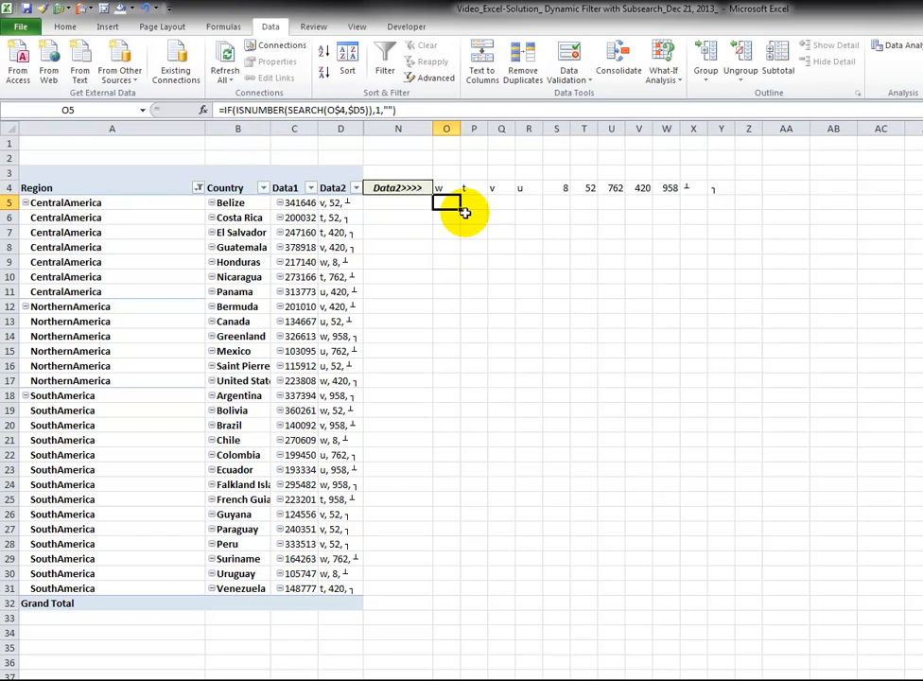
left_click_drag(460, 210, 718, 590)
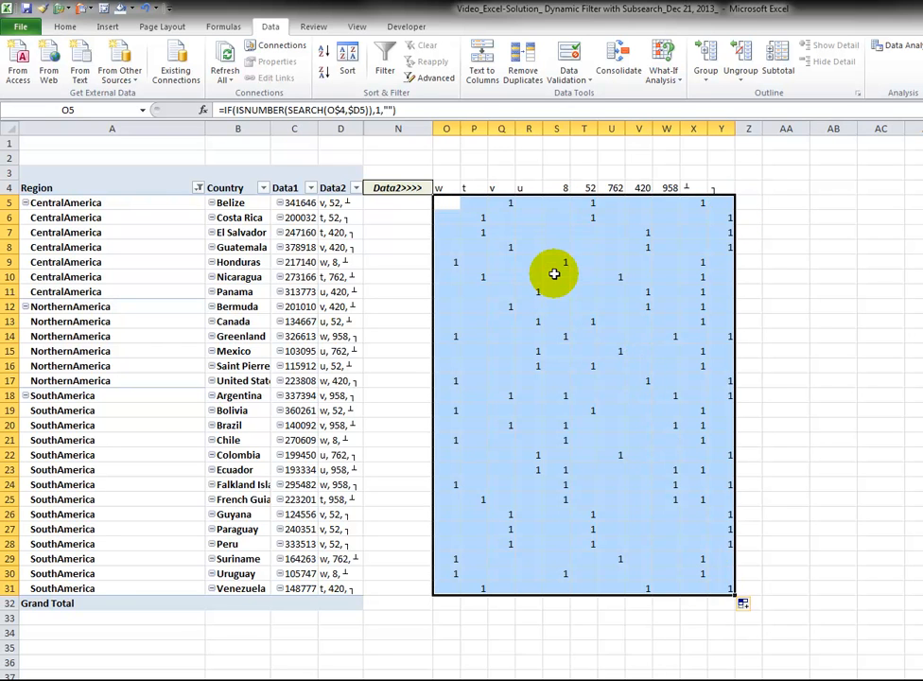
left_click(482, 172)
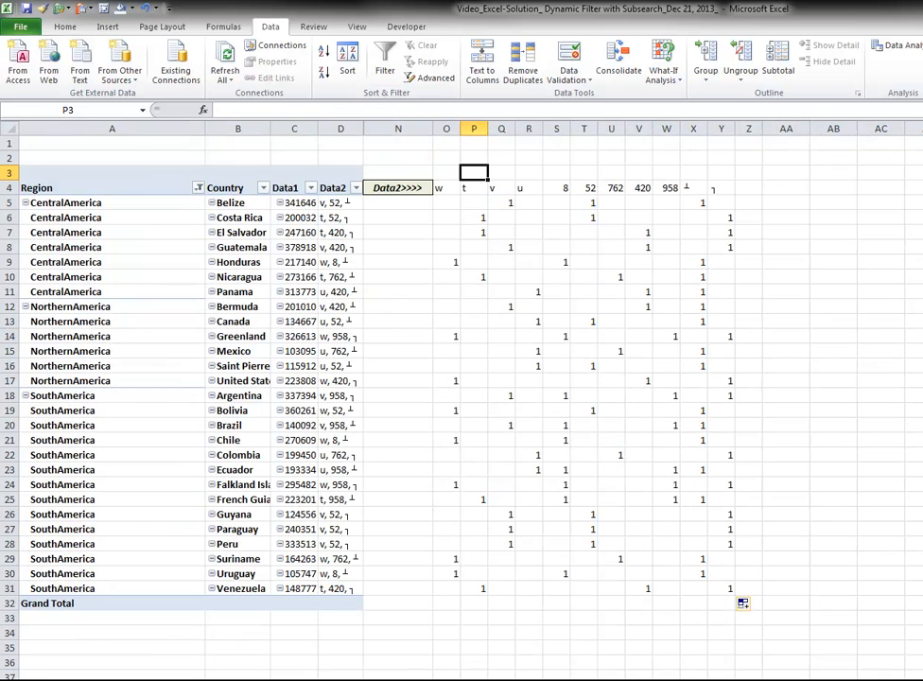
- Change the PivotTable's Region "contains" label filter to show the EUROPE and EUROPEANUNION regions
left_click(57, 188)
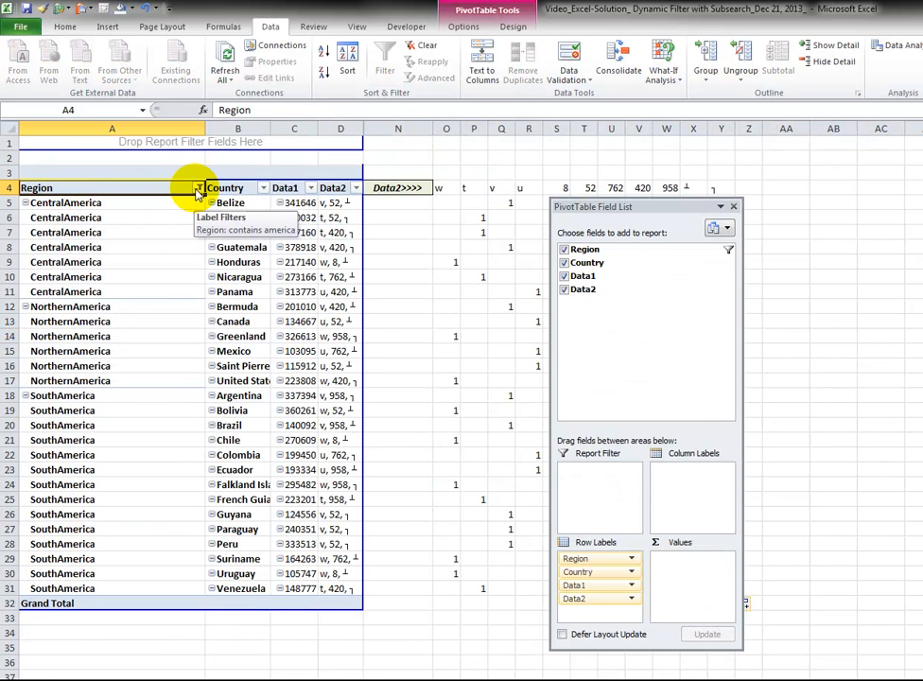
left_click(198, 189)
mouse_move(139, 274)
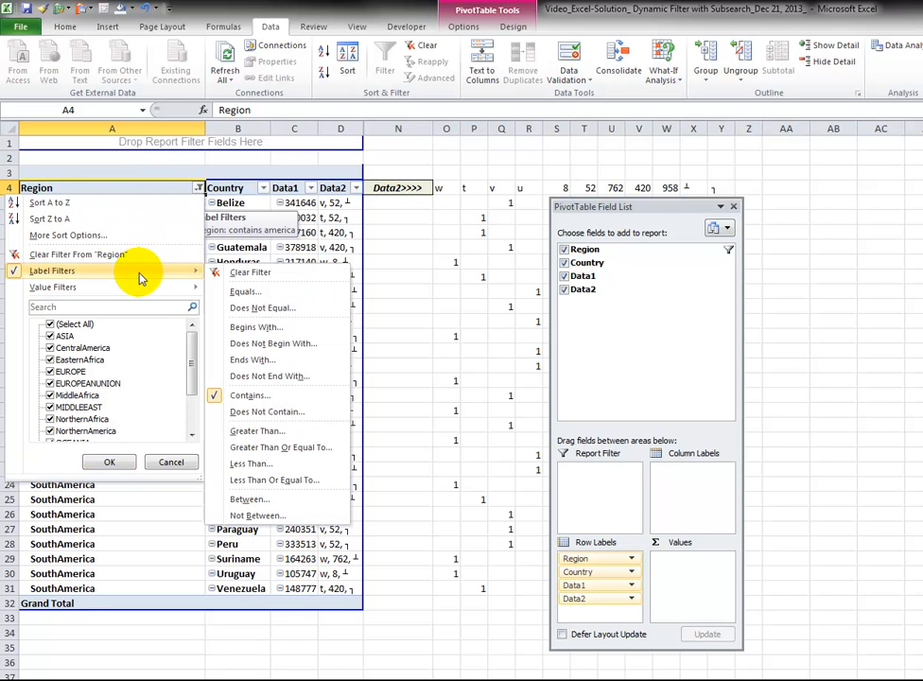
left_click(326, 394)
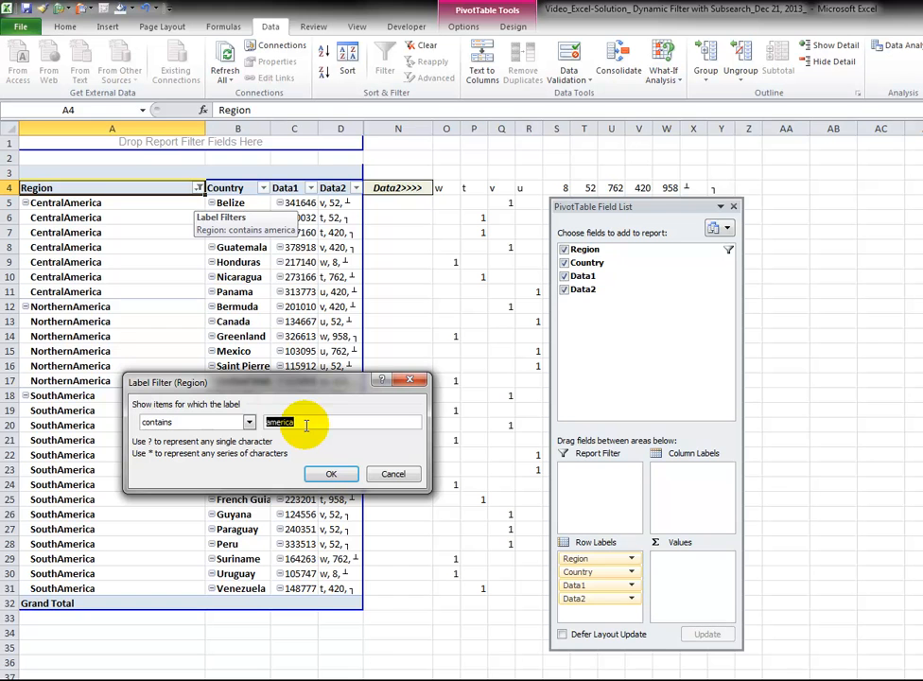
left_click(331, 473)
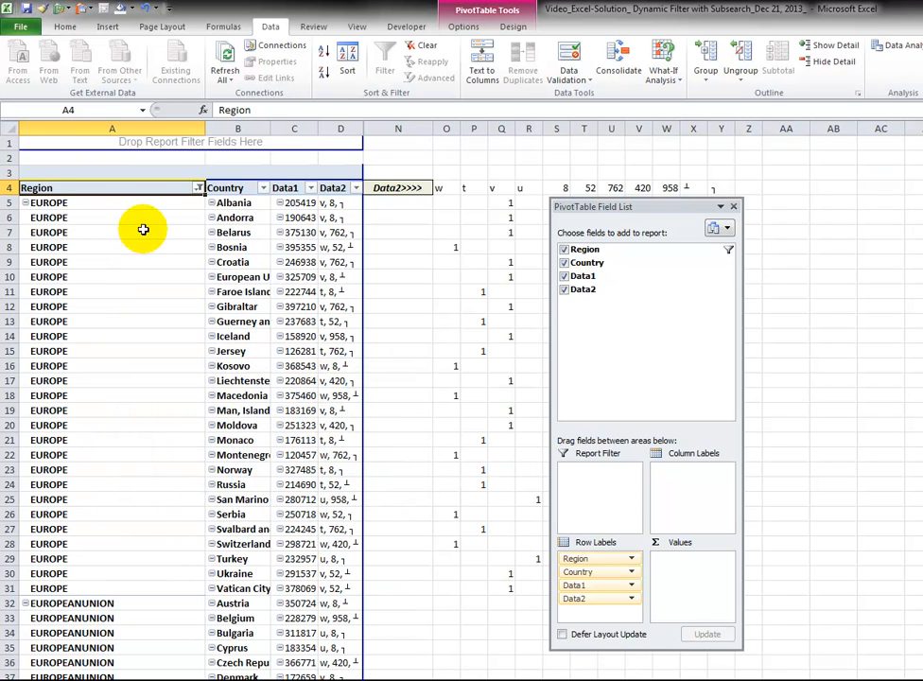
- Move the PivotTable field list aside and extend the row 31 flag formulas in columns O to Y down past row 100
left_click_drag(695, 206, 921, 203)
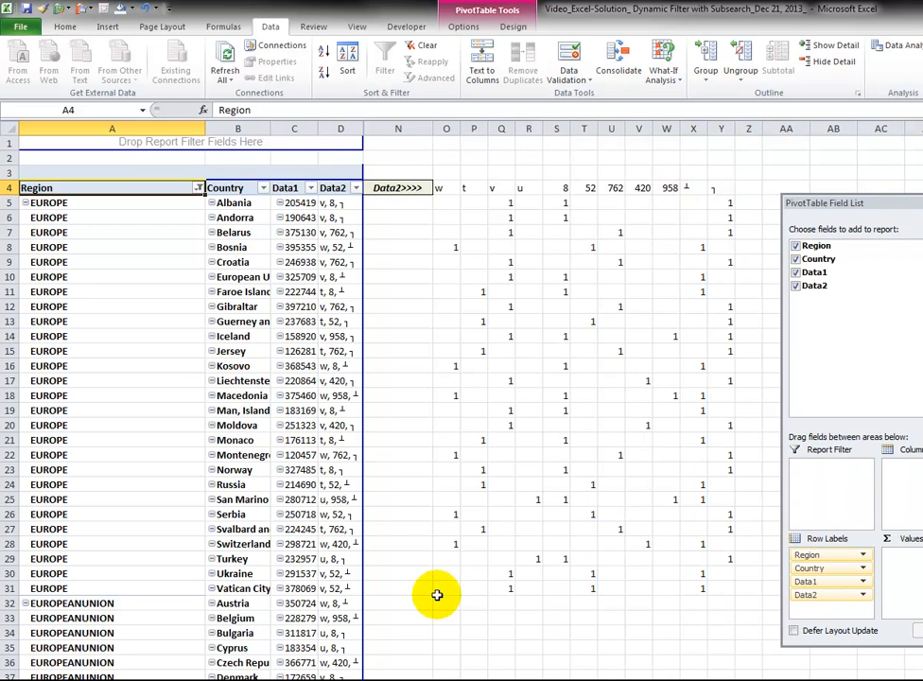
left_click(444, 573)
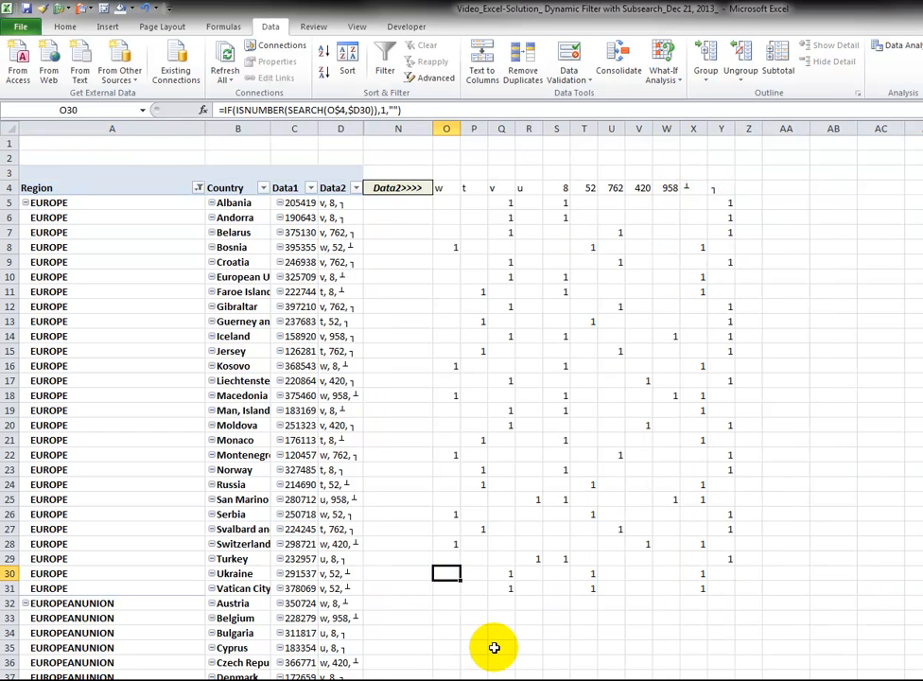
key("shift+Right")
key("shift+Right")
key("shift+Right")
left_click_drag(494, 648, 680, 484)
scroll(681, 482, "up", 20)
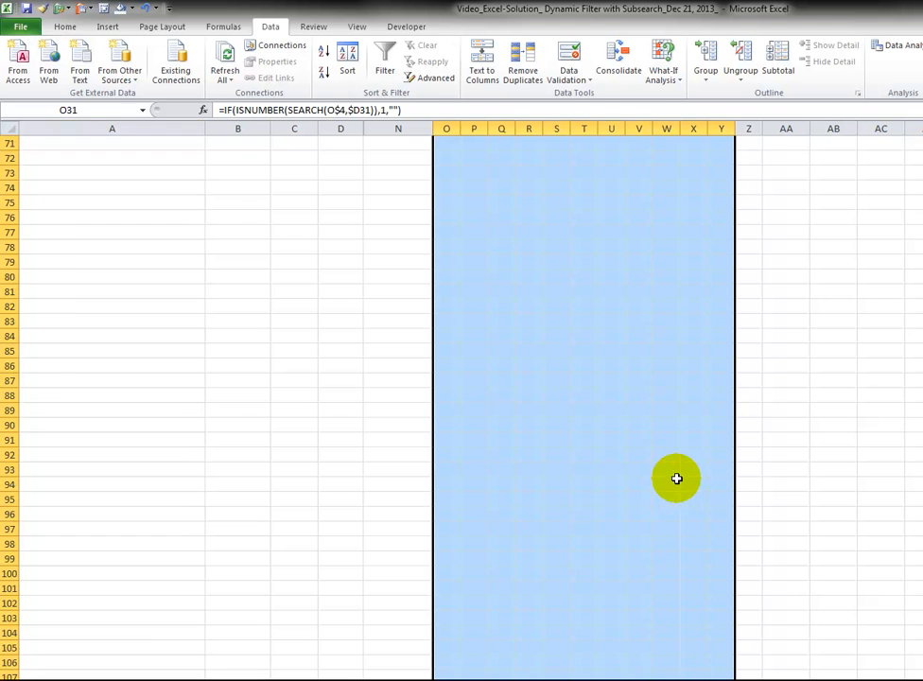
key("ctrl+Home")
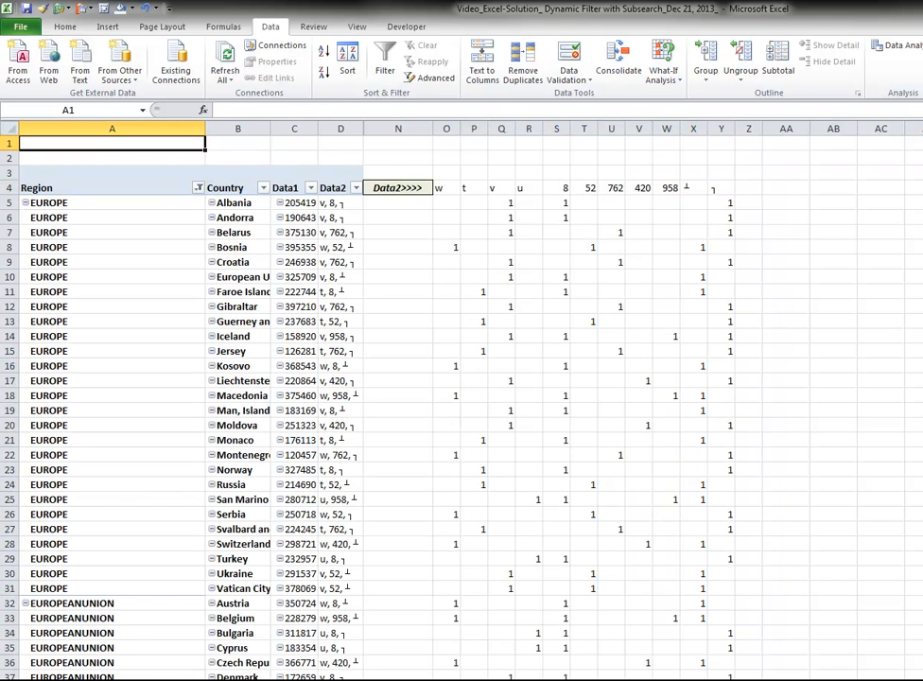